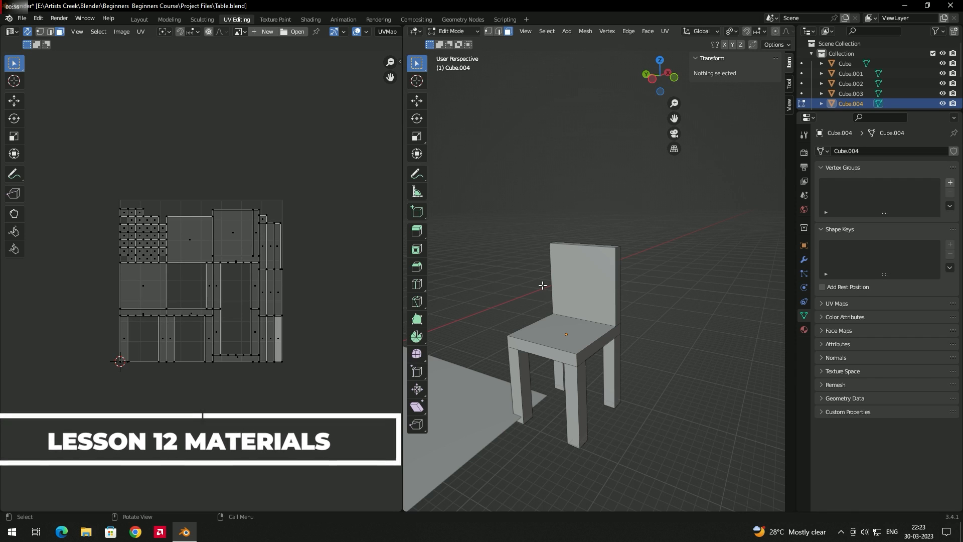
# Search the add-ons in Blender Preferences for "nod" and enable the Node Wrangler add-on.
pyautogui.click(552, 285)
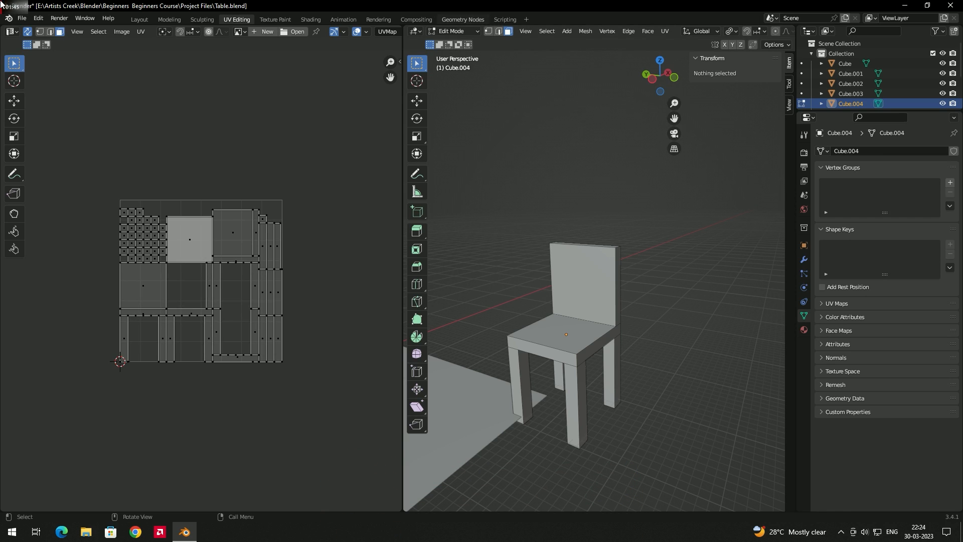
pyautogui.click(40, 19)
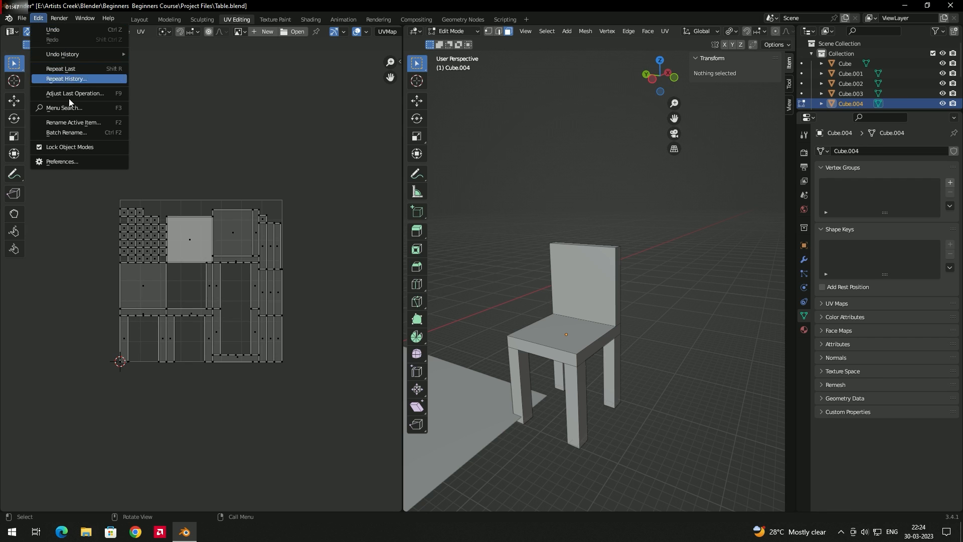
pyautogui.click(62, 165)
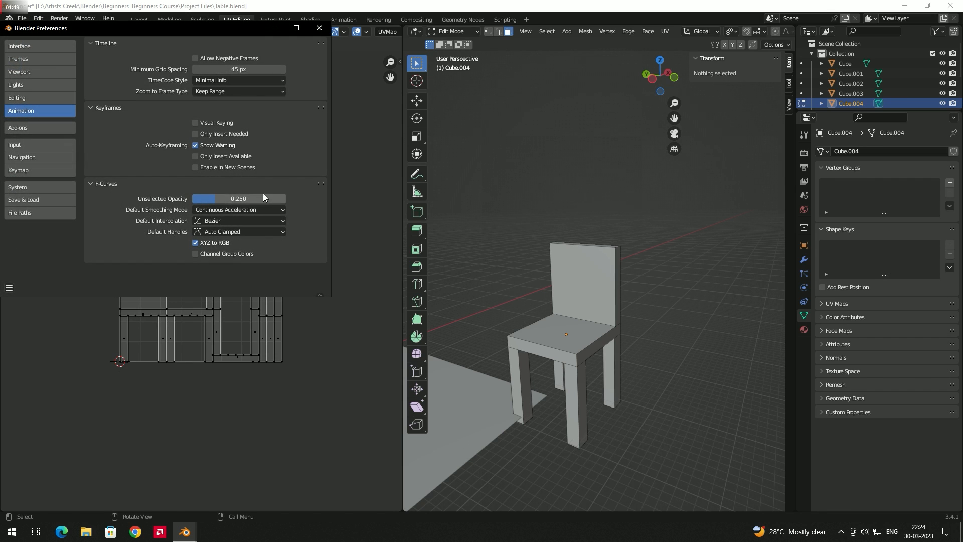
pyautogui.moveTo(162, 30); pyautogui.dragTo(315, 109)
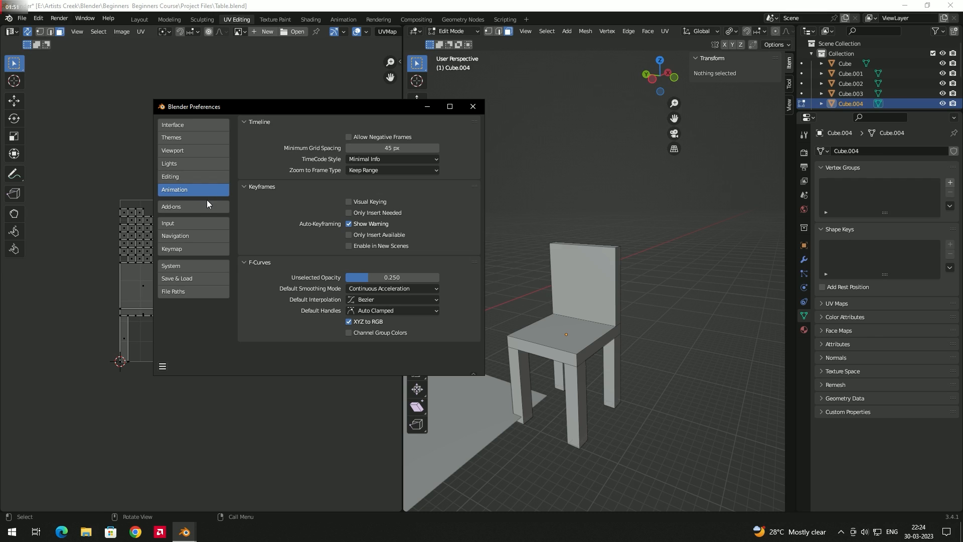
pyautogui.click(189, 203)
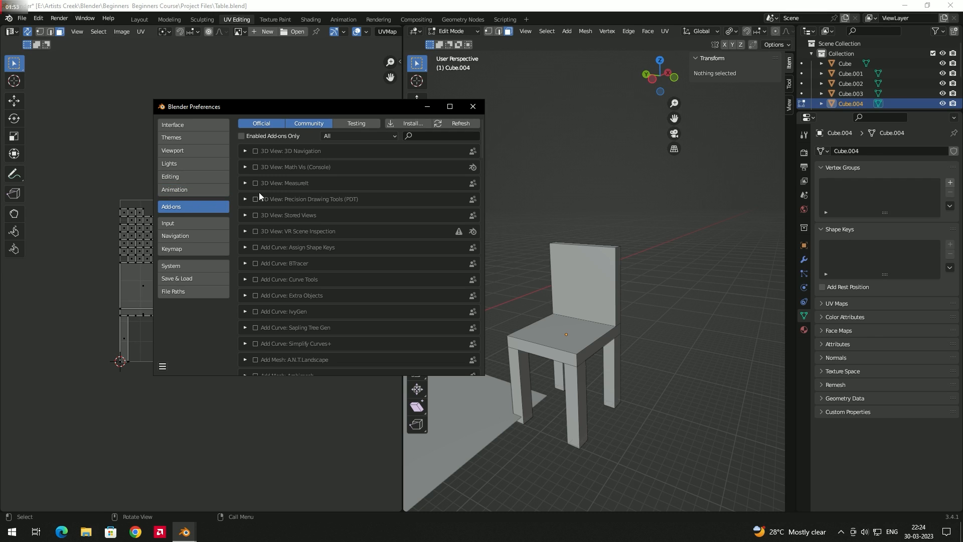
pyautogui.click(439, 135)
pyautogui.write('nod')
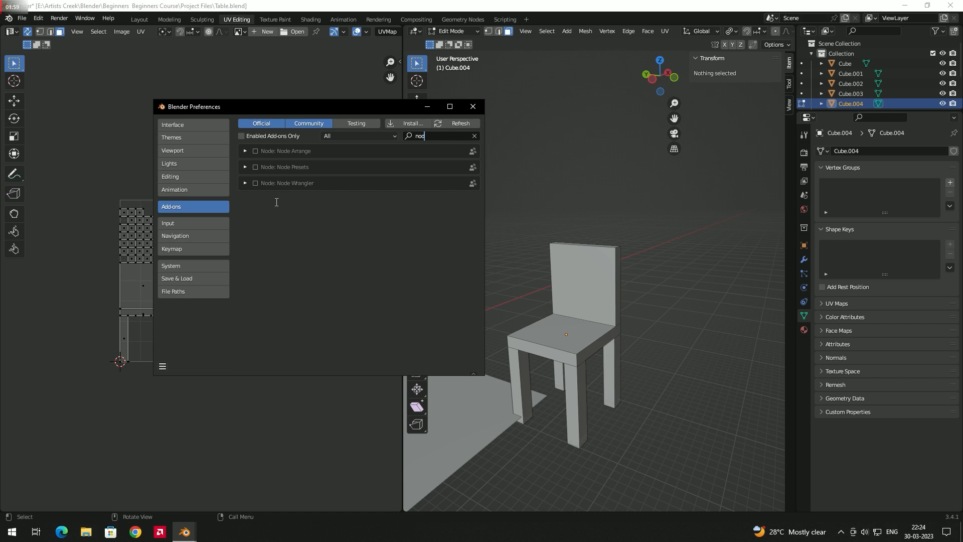
pyautogui.click(256, 184)
# Save the current preferences and close the Preferences window.
pyautogui.click(163, 368)
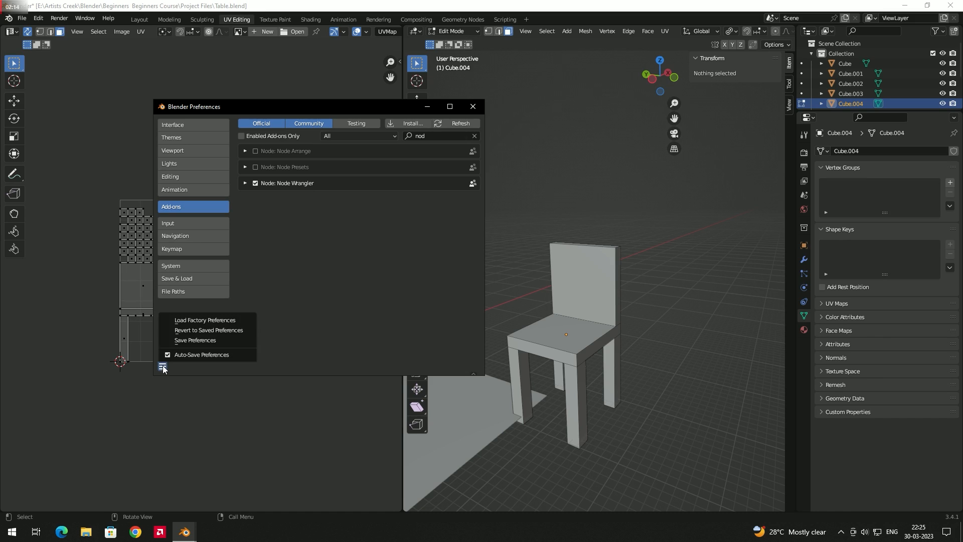
pyautogui.click(211, 341)
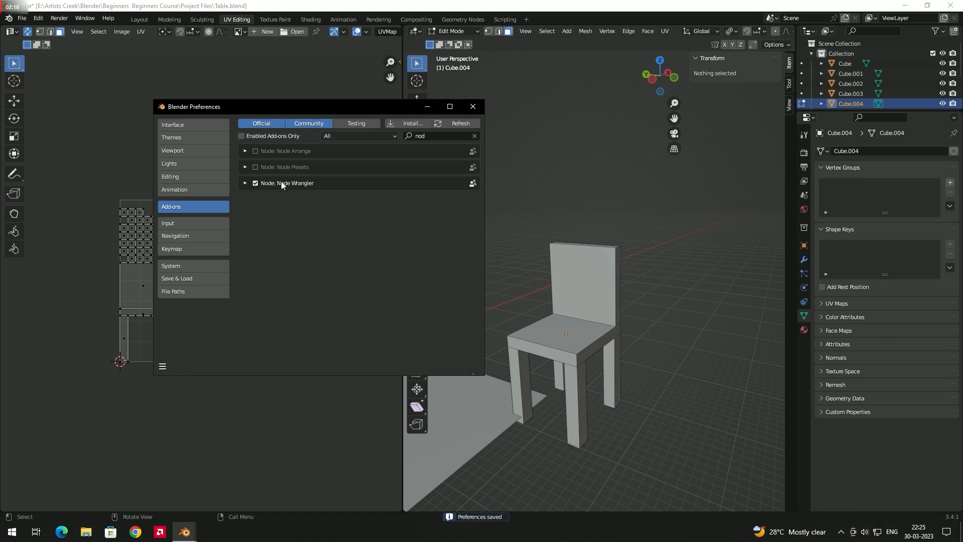
pyautogui.click(473, 108)
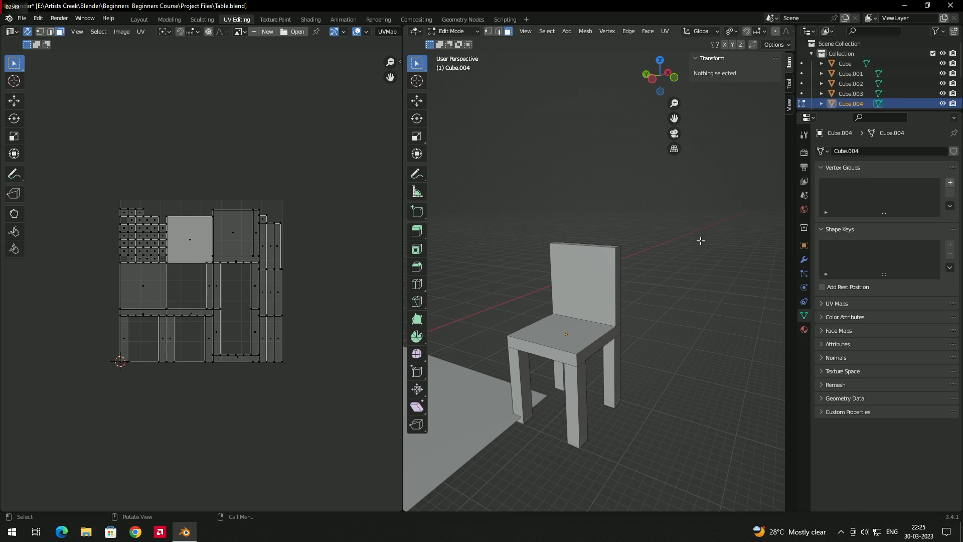
# Switch to Chrome, search the web for "poly haven" and open the Poly Haven website.
pyautogui.moveTo(588, 321); pyautogui.dragTo(607, 286, button='middle')
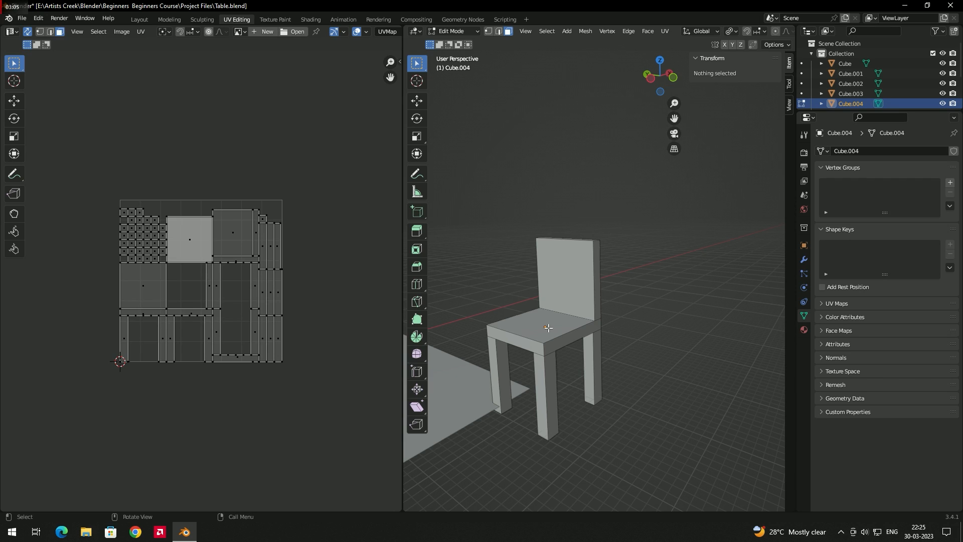
pyautogui.click(135, 532)
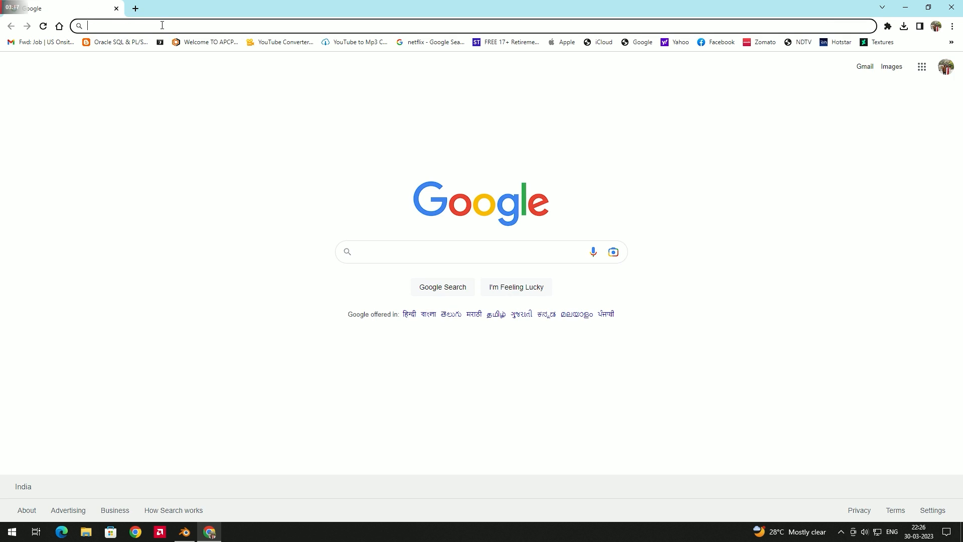
pyautogui.write('pol')
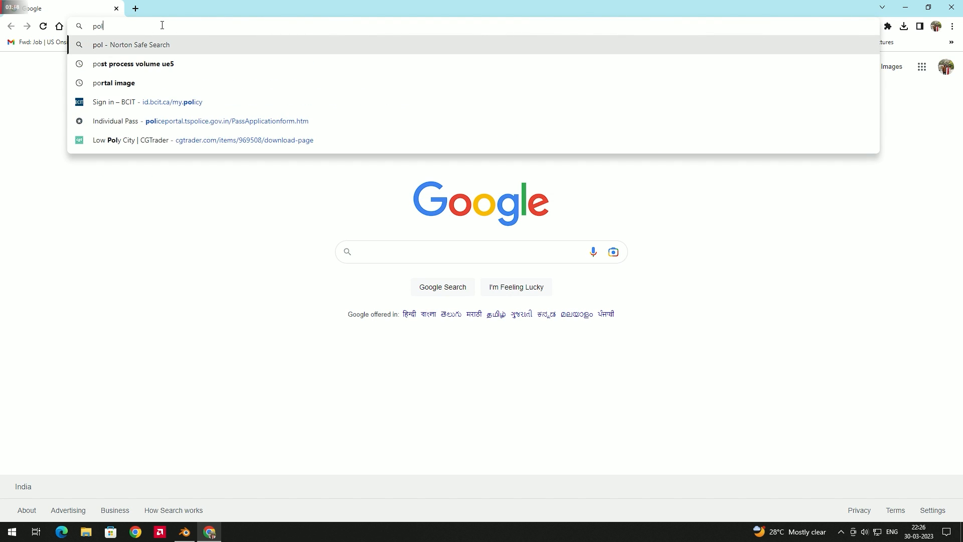
pyautogui.write('y havenm')
pyautogui.press('BackSpace')
pyautogui.press('Return')
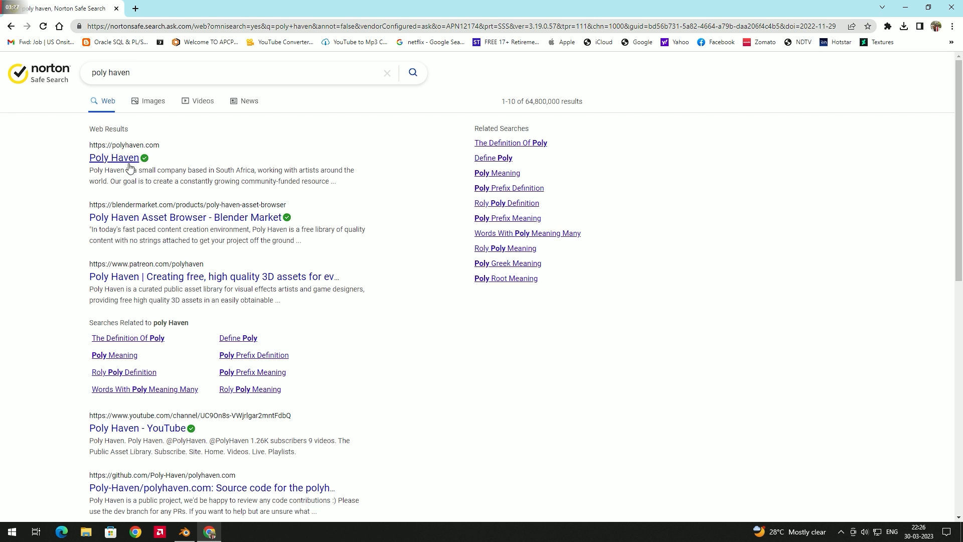
pyautogui.click(125, 166)
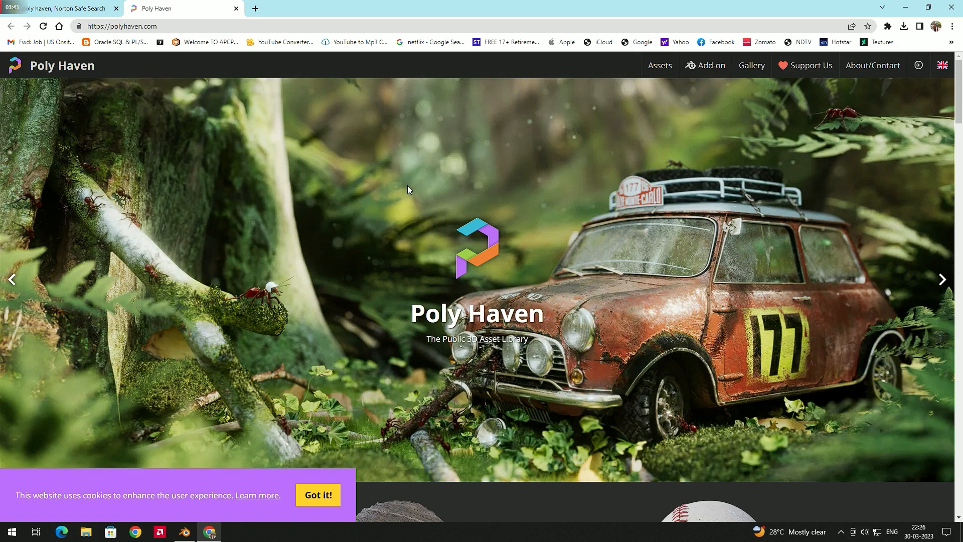
# Open the Textures library from the Poly Haven home page.
pyautogui.scroll(-6, 451, 276)
pyautogui.scroll(3, 461, 313)
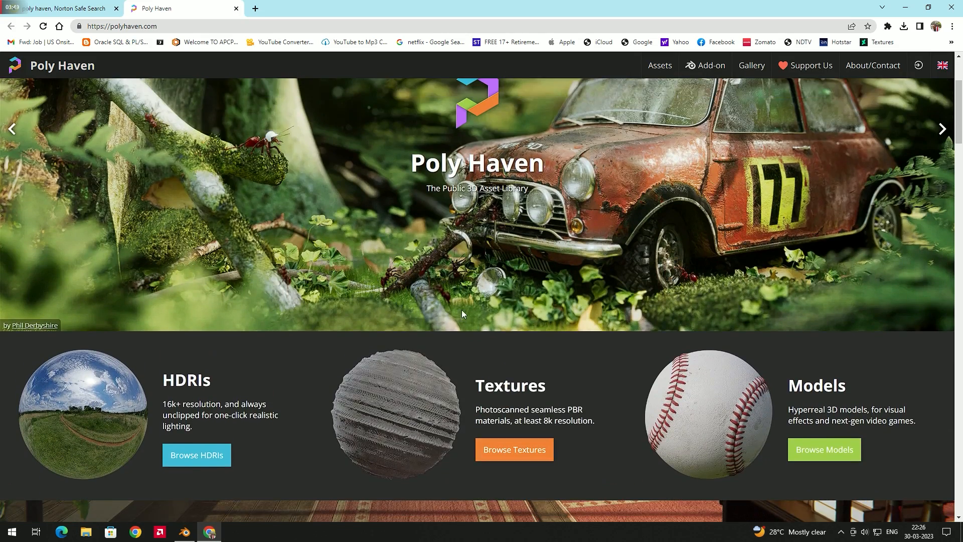
pyautogui.scroll(-1, 542, 332)
pyautogui.click(520, 401)
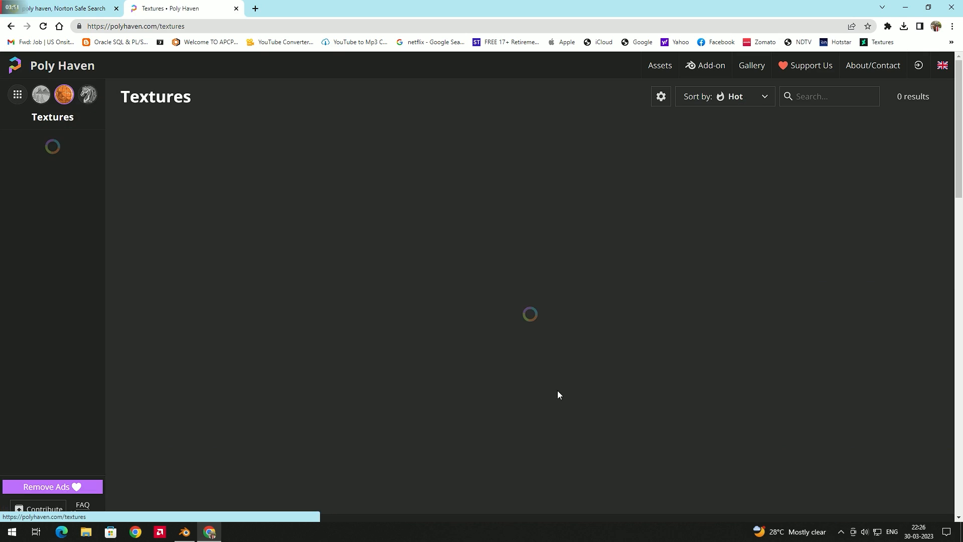
# Search the texture library for "wood" and open the Dark Wood texture.
pyautogui.scroll(-3, 472, 296)
pyautogui.scroll(3, 457, 286)
pyautogui.click(820, 97)
pyautogui.write('wood')
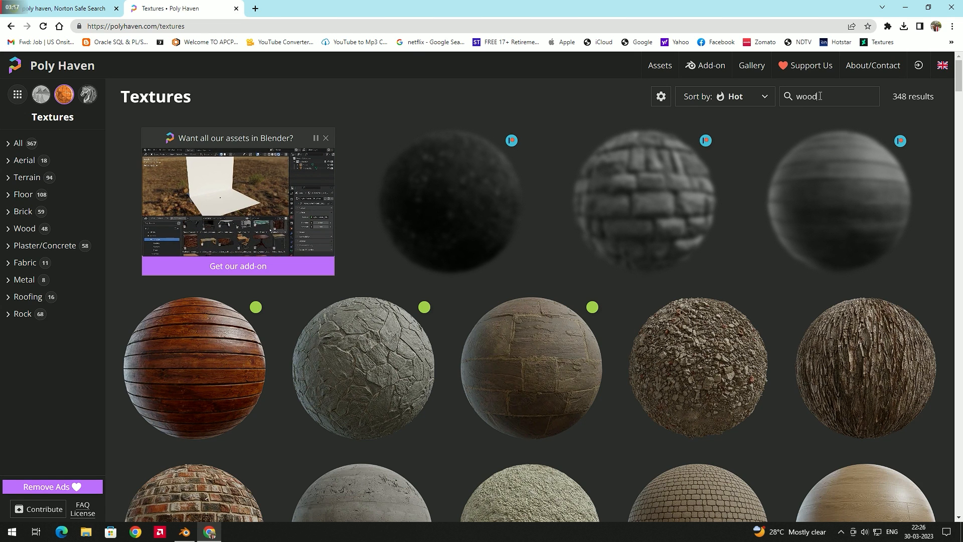
pyautogui.scroll(-1, 562, 250)
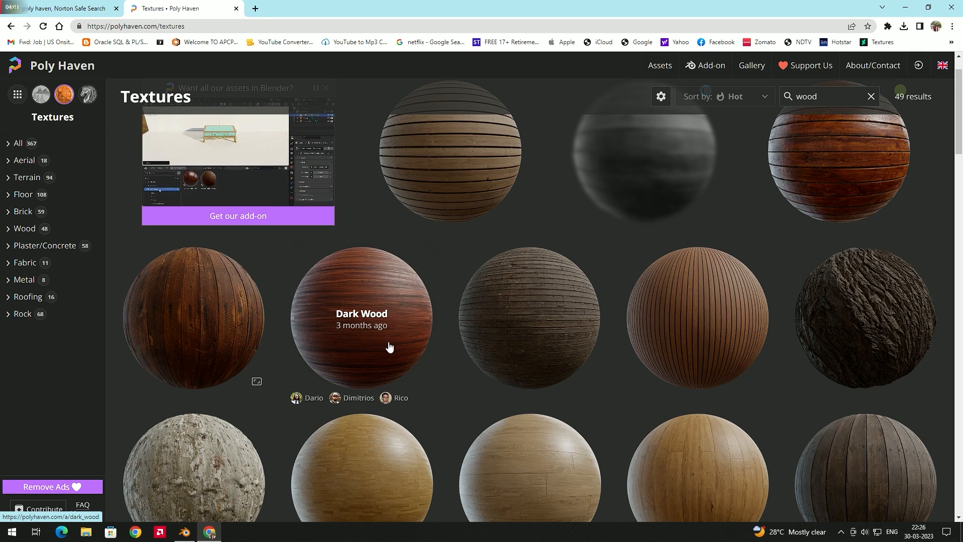
pyautogui.click(394, 296)
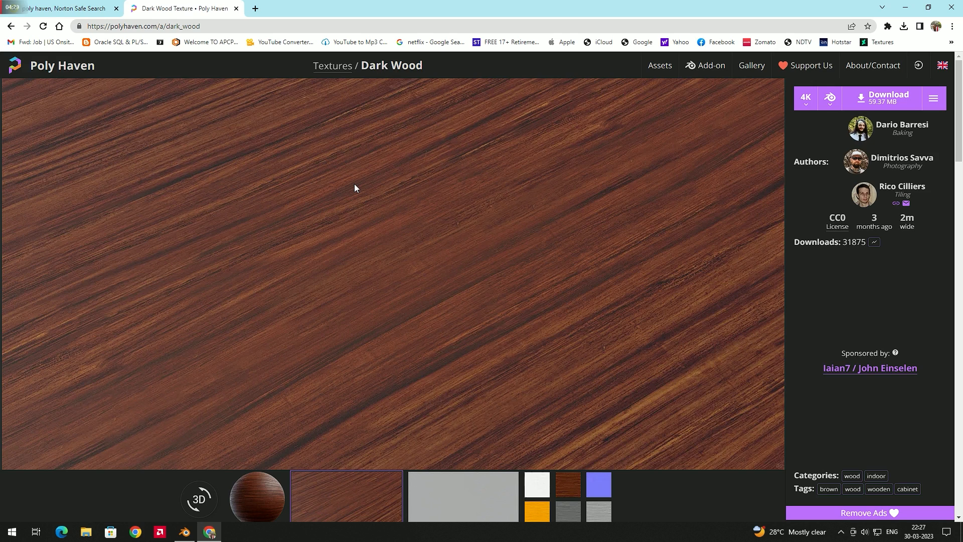
# Download the Dark Wood texture in 4K Blend format and save the dark_wood_4k.blend ZIP archive to the Desktop.
pyautogui.click(878, 101)
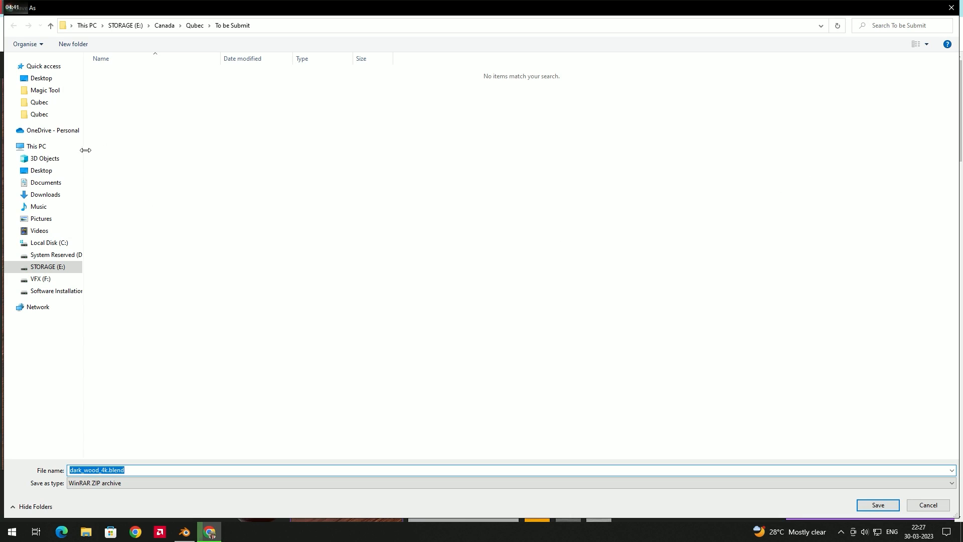
pyautogui.click(63, 171)
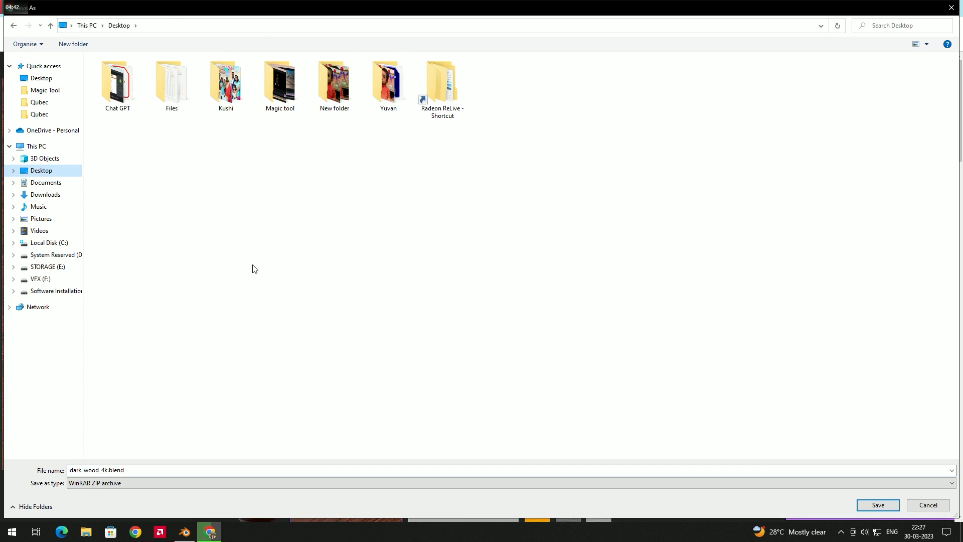
pyautogui.click(884, 504)
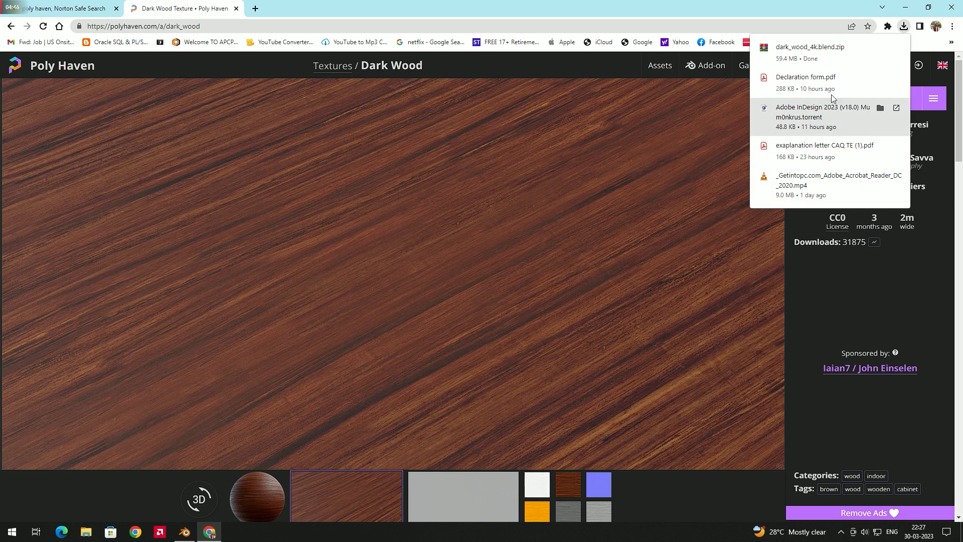
# Show the downloaded dark_wood_4k.blend archive in its folder and extract its contents there.
pyautogui.click(879, 48)
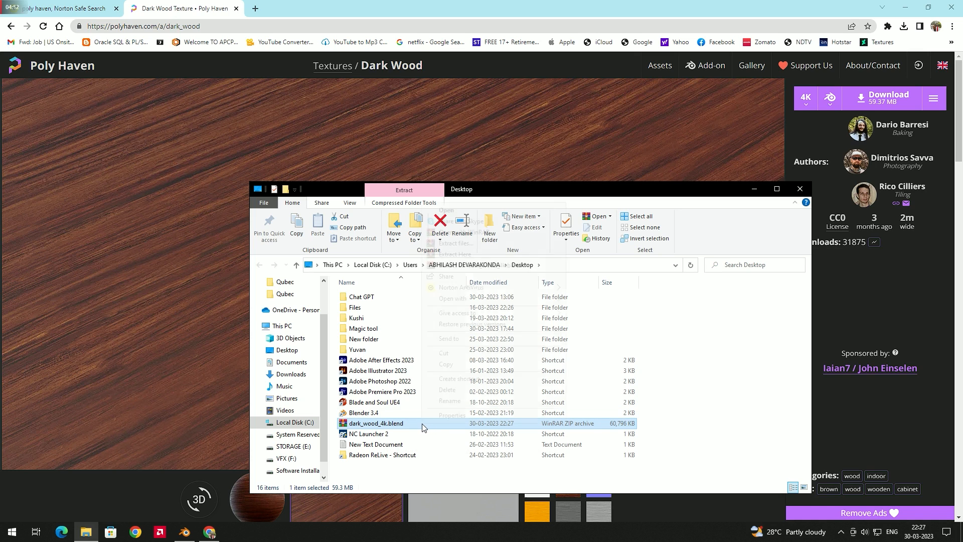
pyautogui.rightClick(424, 423)
pyautogui.click(455, 255)
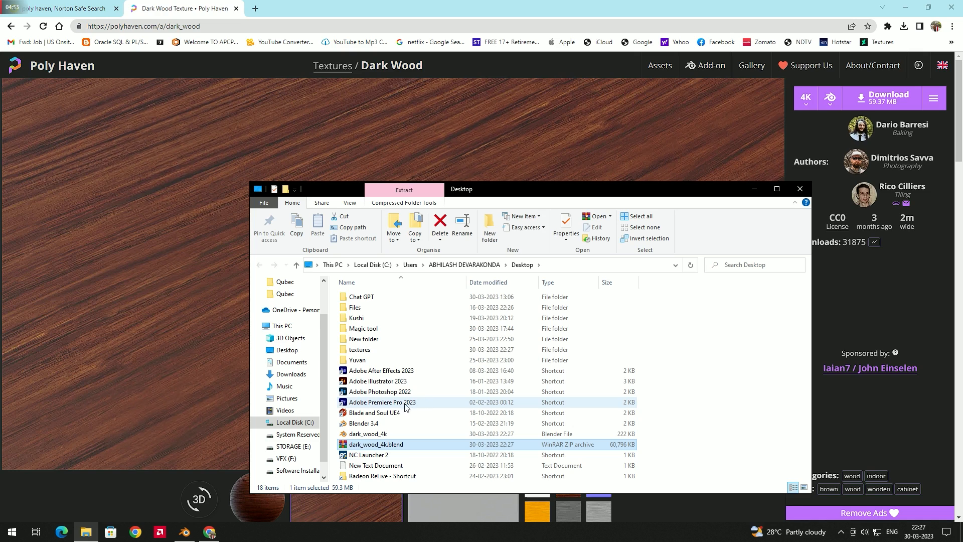
# Open the extracted textures folder on the desktop and view the dark_wood_diff_4k image.
pyautogui.press('super+d')
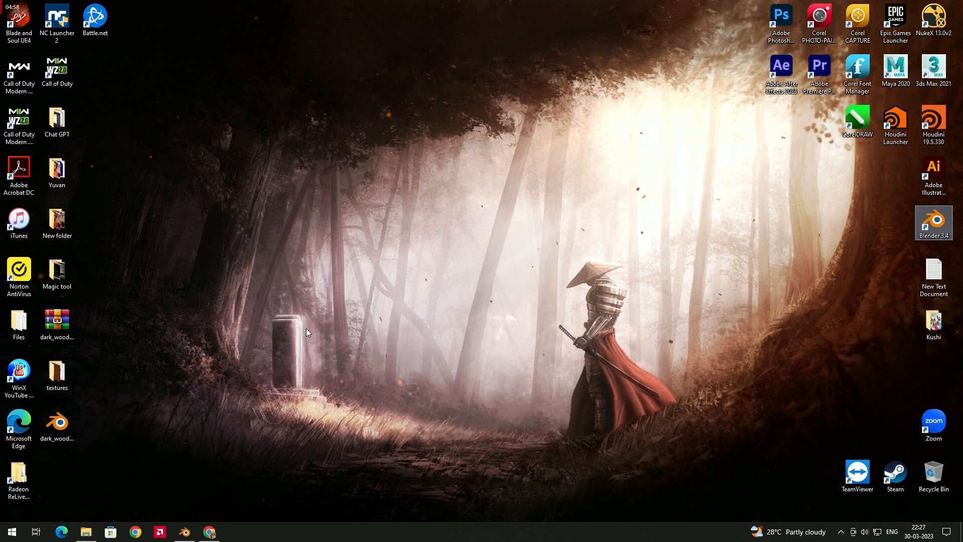
pyautogui.doubleClick(73, 373)
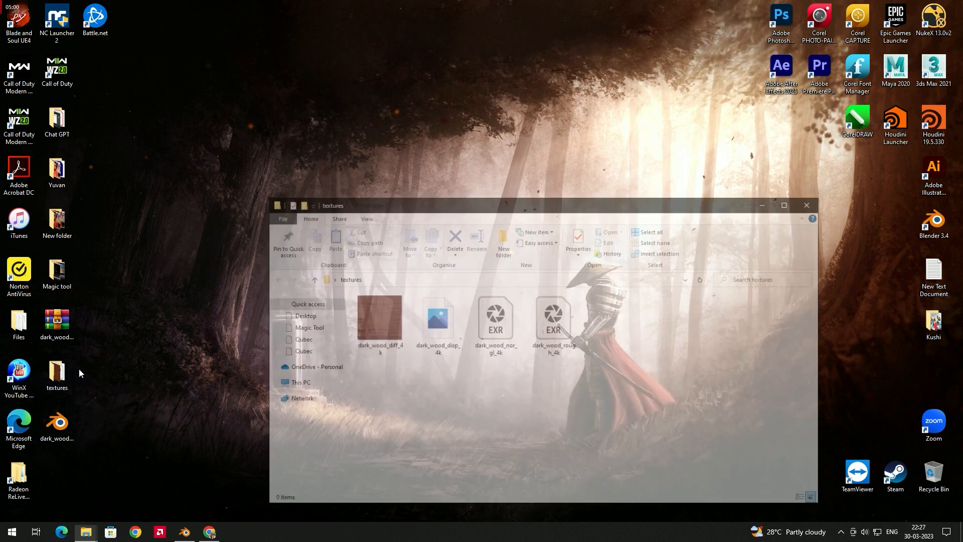
pyautogui.doubleClick(368, 325)
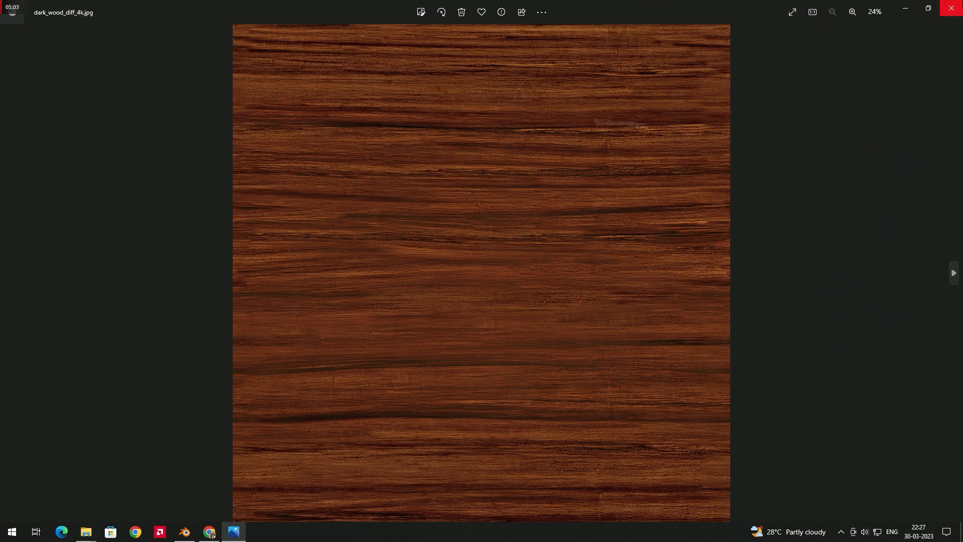
# Switch back to Blender and open the Shading workspace with the chair in Object Mode.
pyautogui.click(194, 531)
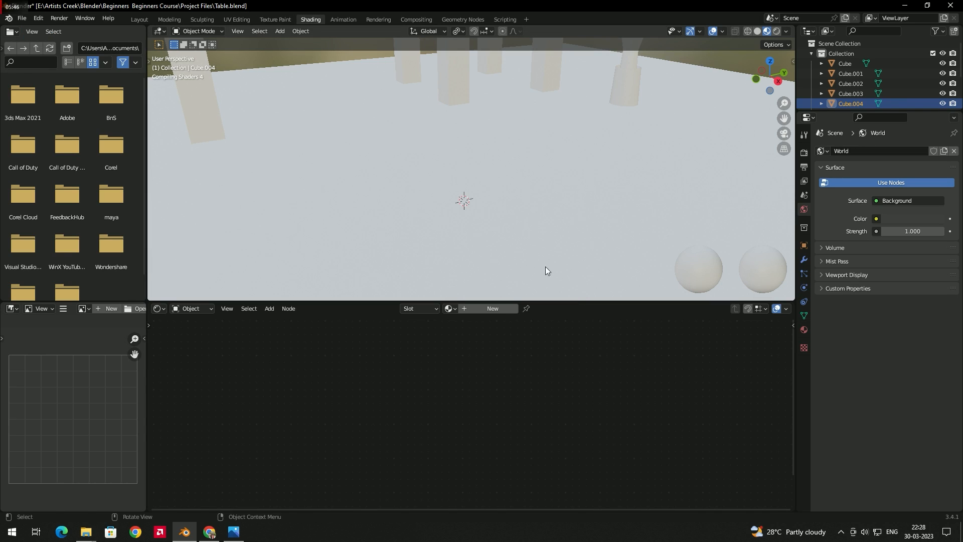
pyautogui.scroll(-8, 518, 215)
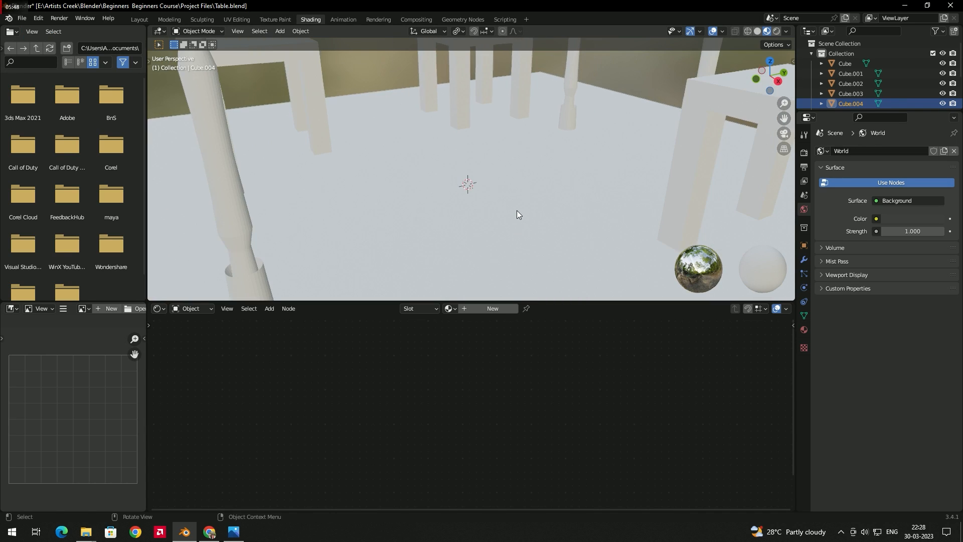
pyautogui.moveTo(515, 207); pyautogui.dragTo(659, 188, button='middle')
pyautogui.scroll(5, 572, 206)
pyautogui.moveTo(575, 207); pyautogui.dragTo(516, 194, button='middle')
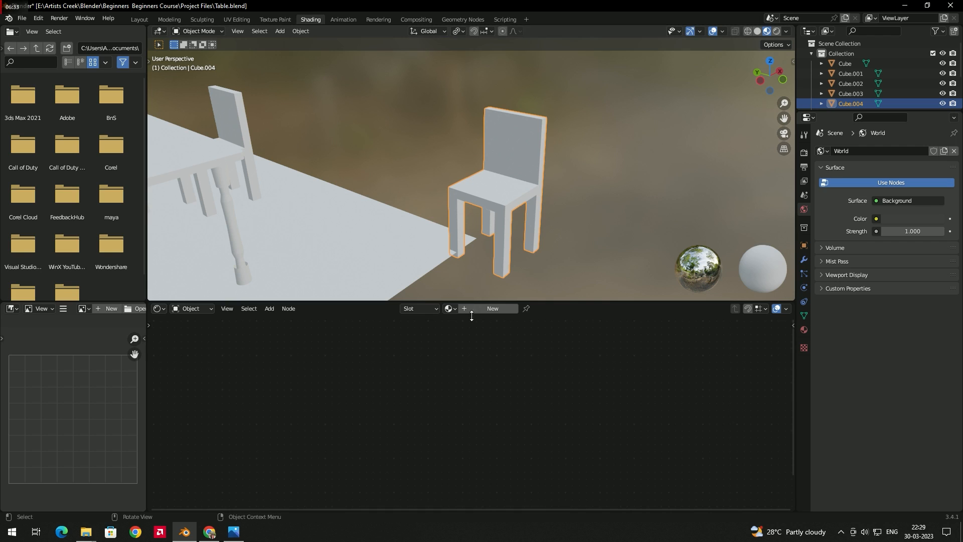
# Select the chair standing apart from the table and create a new material for it.
pyautogui.moveTo(445, 265); pyautogui.dragTo(369, 200, button='middle')
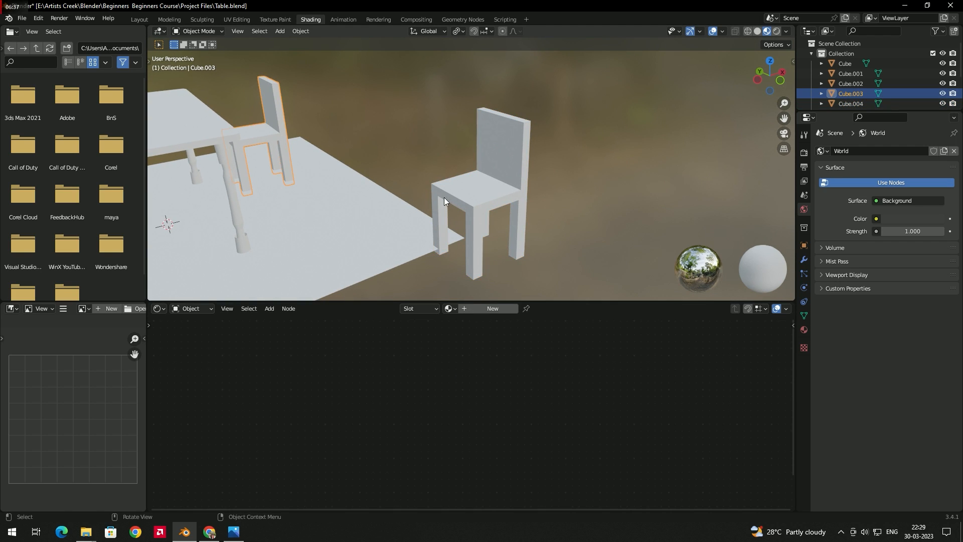
pyautogui.moveTo(496, 246); pyautogui.dragTo(505, 235, button='middle')
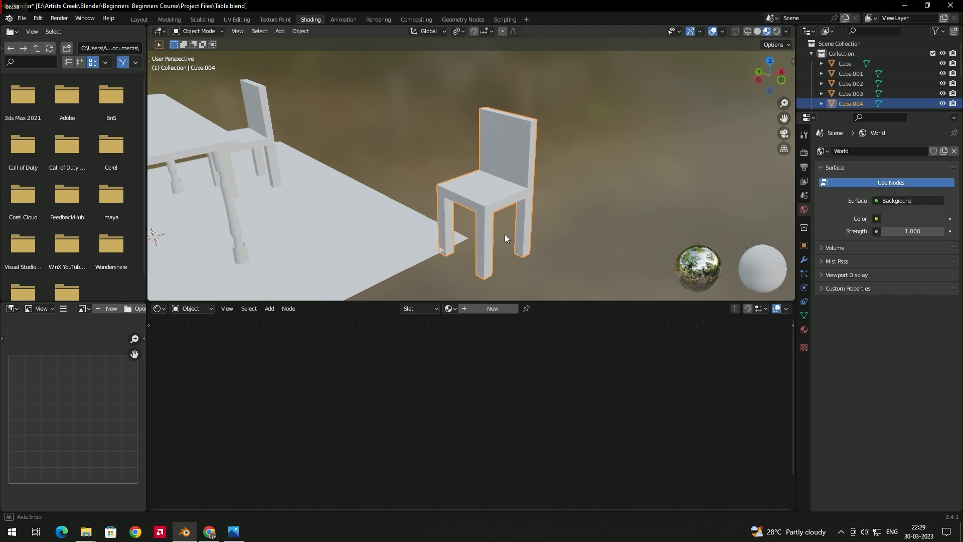
pyautogui.click(497, 308)
pyautogui.scroll(2, 451, 397)
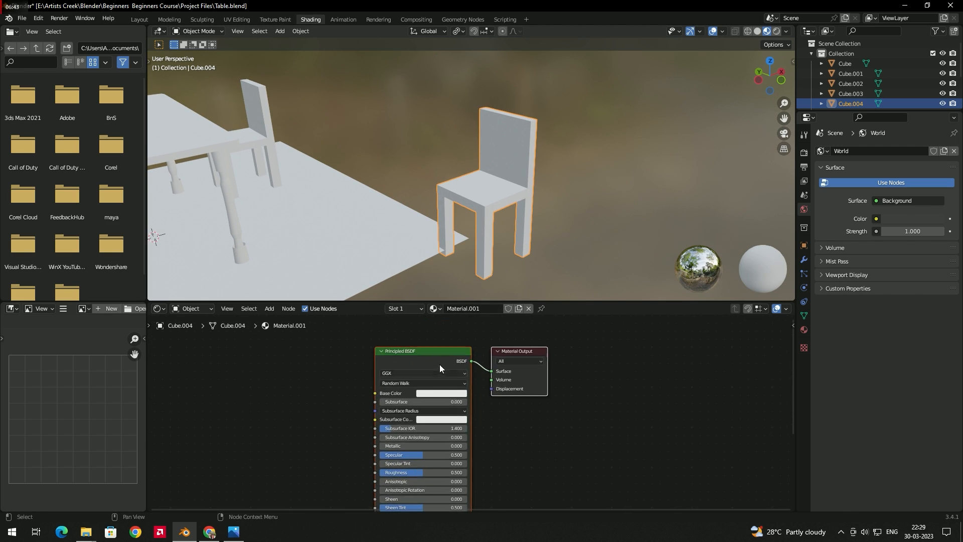
pyautogui.scroll(1, 419, 359)
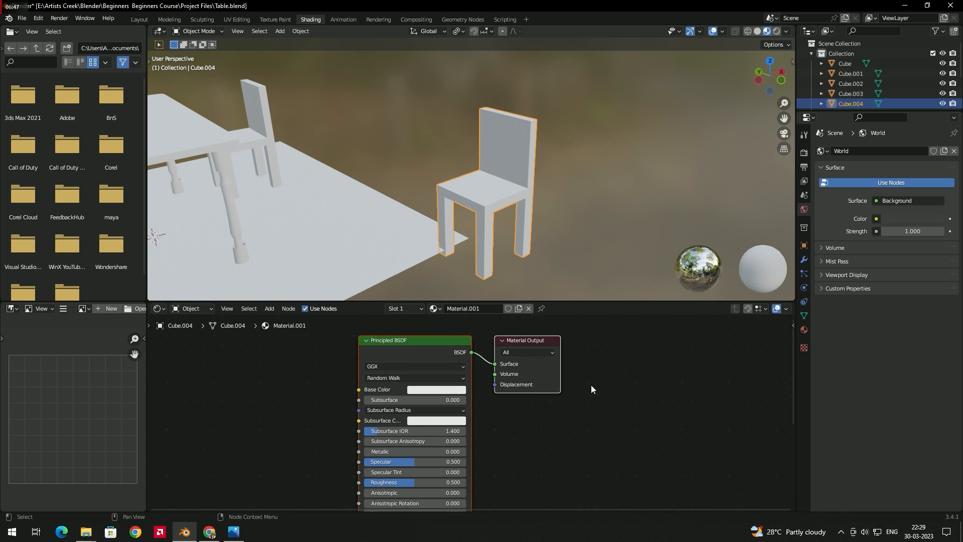
pyautogui.moveTo(528, 435); pyautogui.dragTo(549, 400, button='middle')
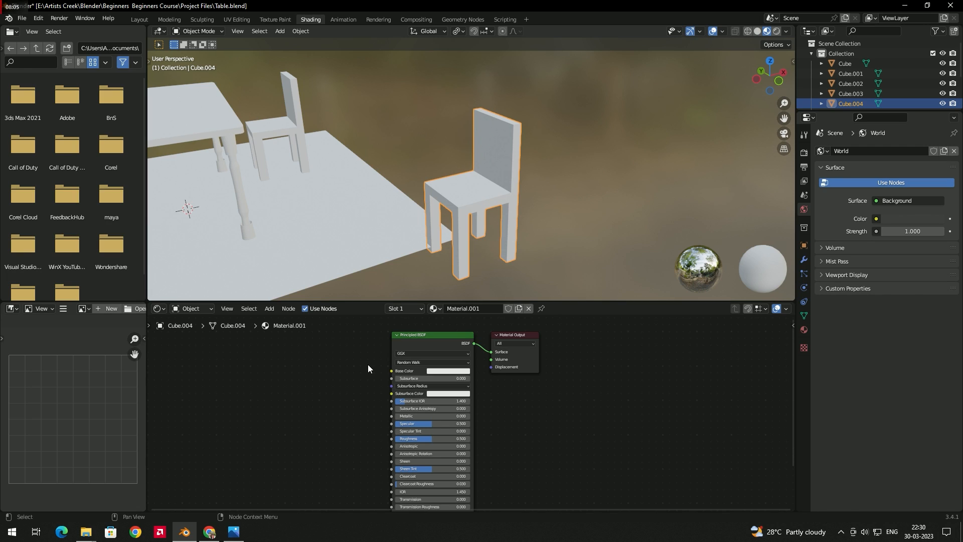
# Rename the chair's new material to Wood Texture_Mat.
pyautogui.click(423, 336)
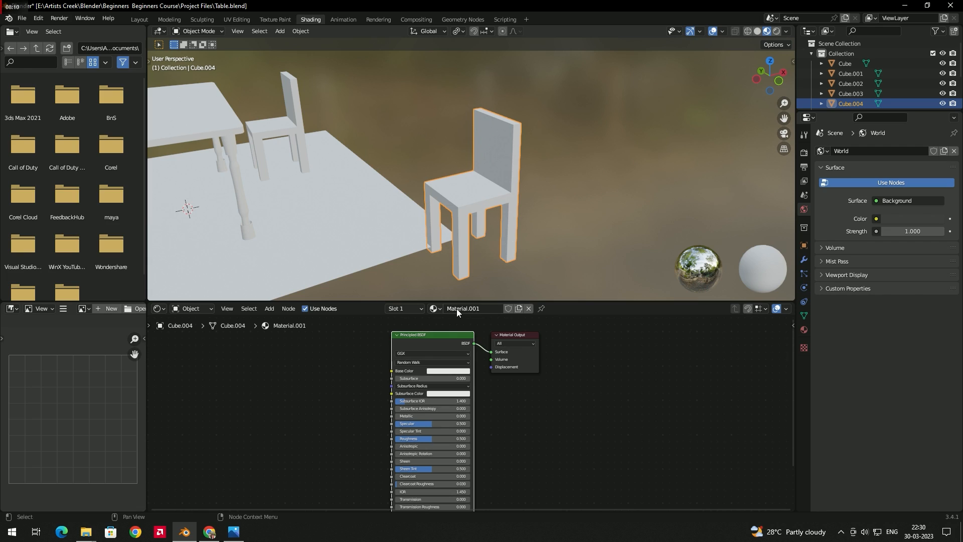
pyautogui.doubleClick(482, 309)
pyautogui.press('BackSpace')
pyautogui.write('Wood Texture_Mat')
pyautogui.press('Return')
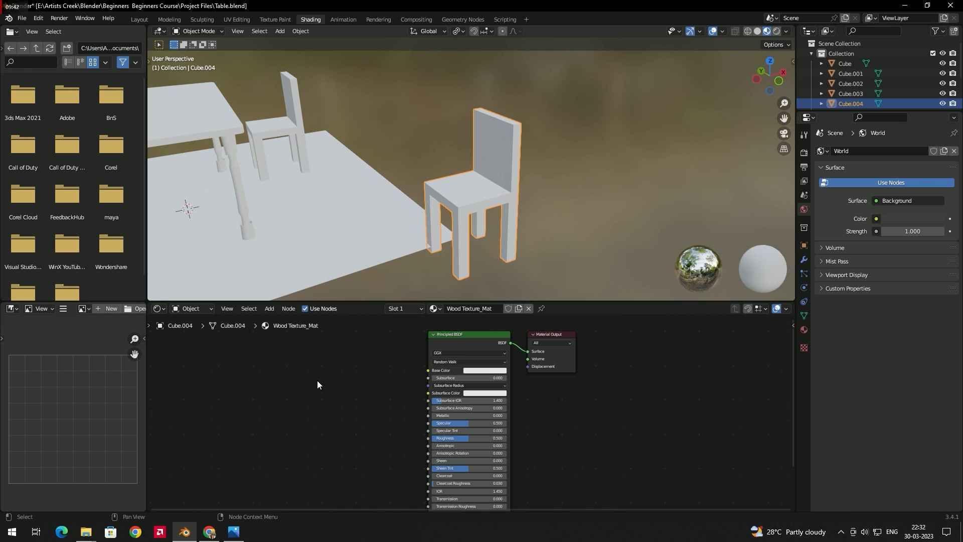
# Add linked Texture Coordinate, Mapping and Image Texture nodes to the Principled BSDF's Base Color using Node Wrangler's texture setup.
pyautogui.rightClick(305, 383)
pyautogui.click(456, 336)
pyautogui.click(382, 366)
pyautogui.click(468, 334)
pyautogui.hotkey('ctrl', 't')
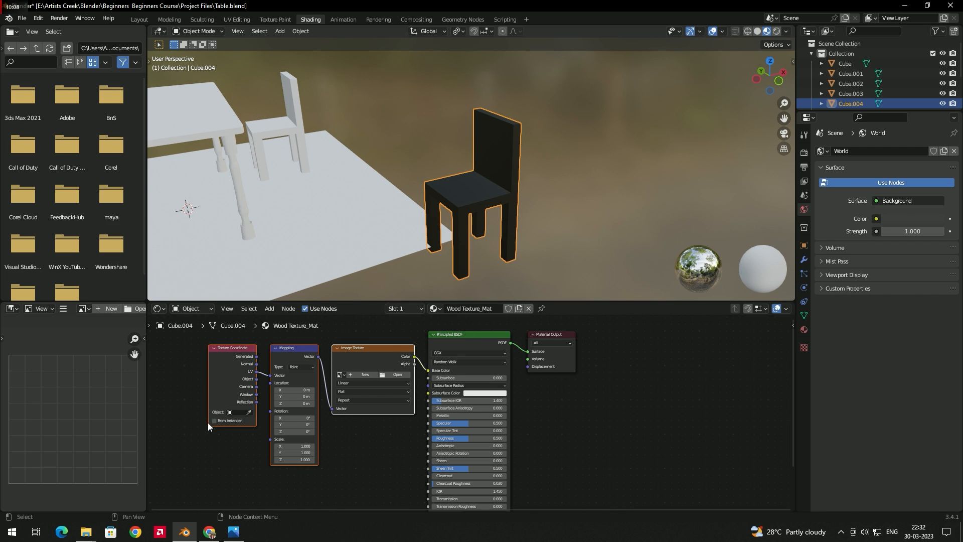
pyautogui.click(210, 439)
# Reposition the Texture Coordinate, Mapping and Image Texture nodes so they are spaced clearly in front of the Principled BSDF.
pyautogui.scroll(3, 361, 352)
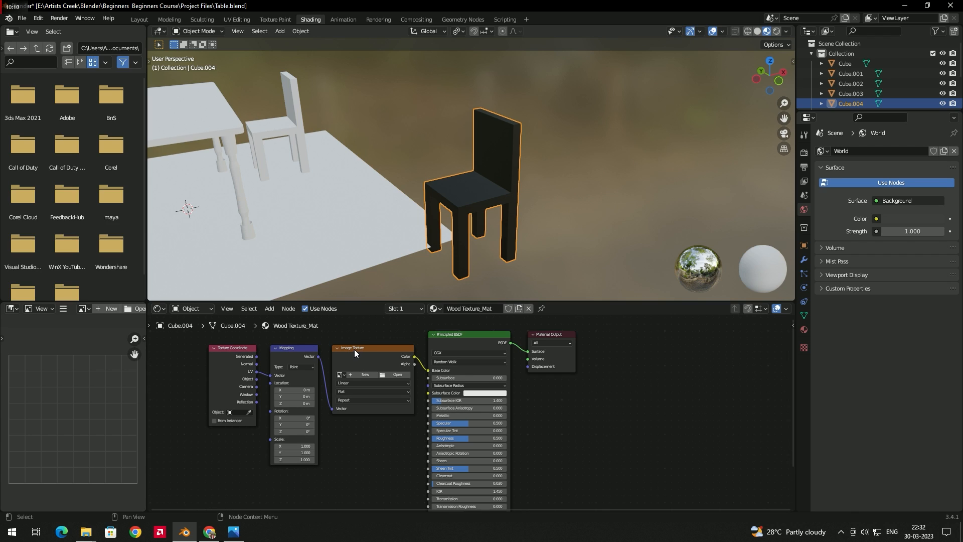
pyautogui.click(332, 345)
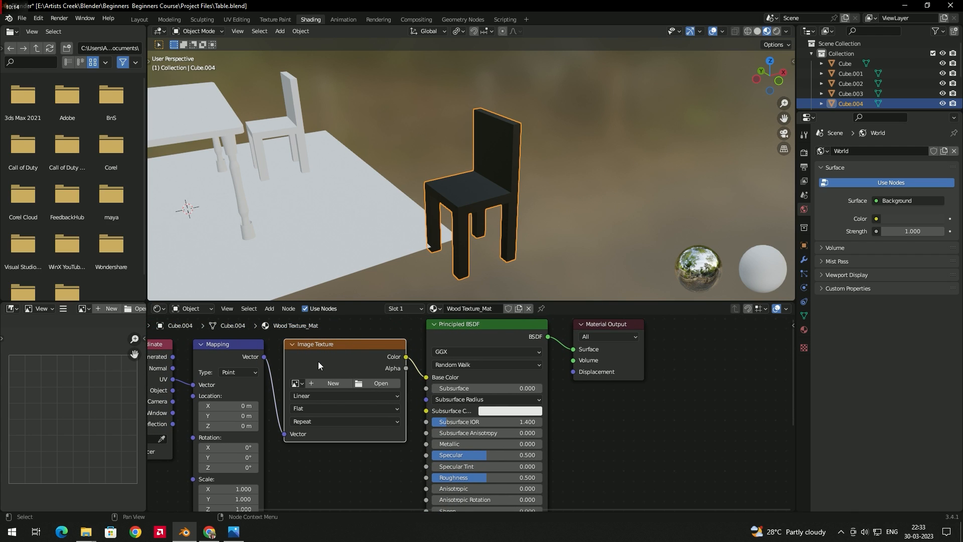
pyautogui.moveTo(319, 362); pyautogui.dragTo(383, 378, button='middle')
pyautogui.click(300, 359)
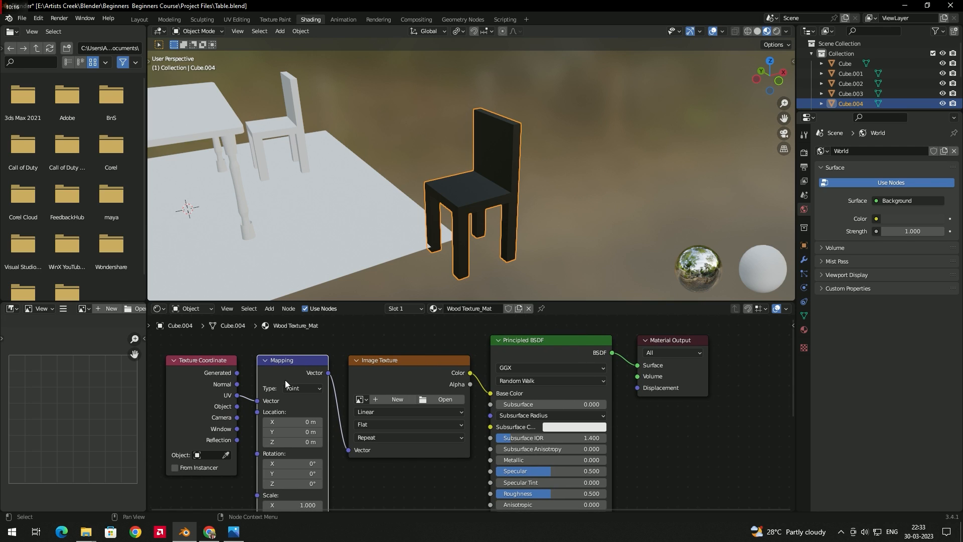
pyautogui.moveTo(335, 425); pyautogui.dragTo(385, 394, button='middle')
pyautogui.scroll(2, 381, 360)
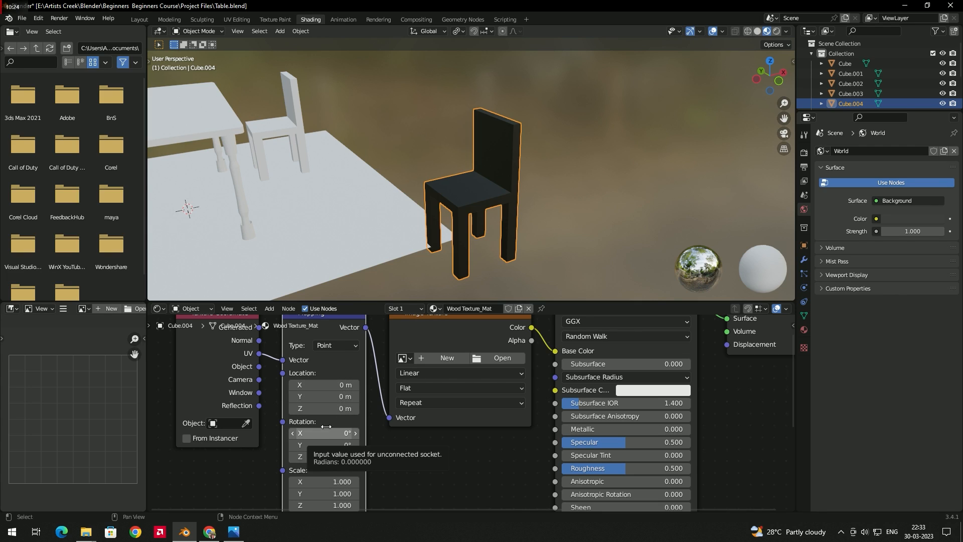
pyautogui.moveTo(336, 361); pyautogui.dragTo(374, 396, button='middle')
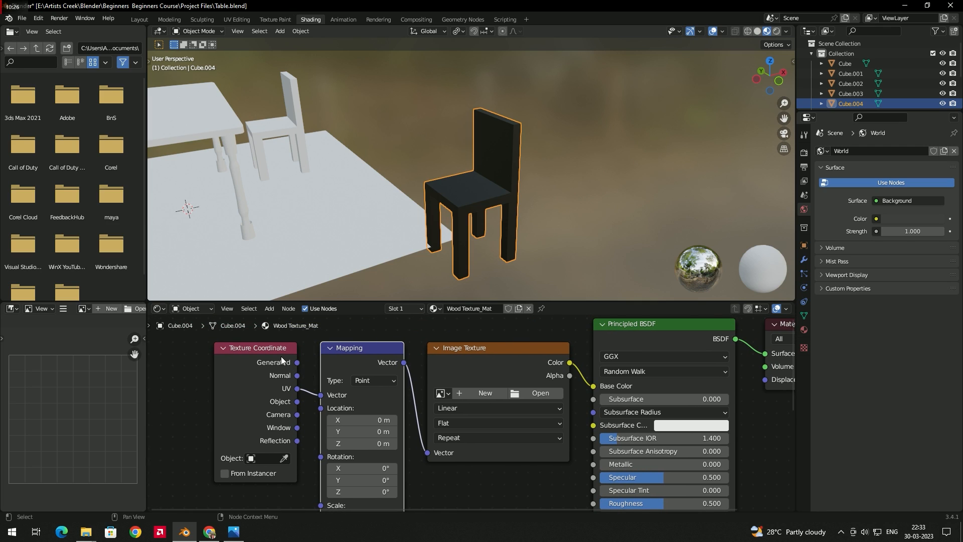
pyautogui.moveTo(268, 343); pyautogui.dragTo(269, 380)
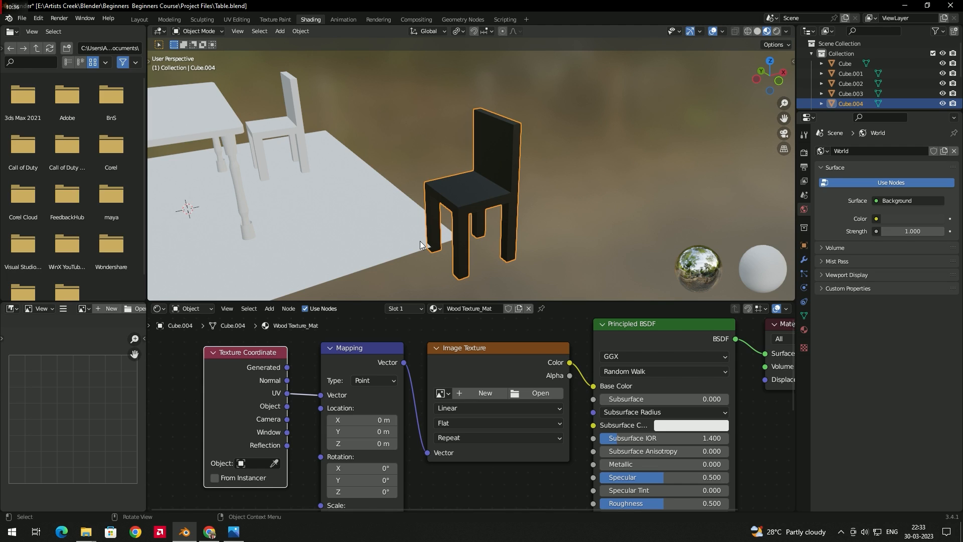
pyautogui.moveTo(248, 350); pyautogui.dragTo(239, 357)
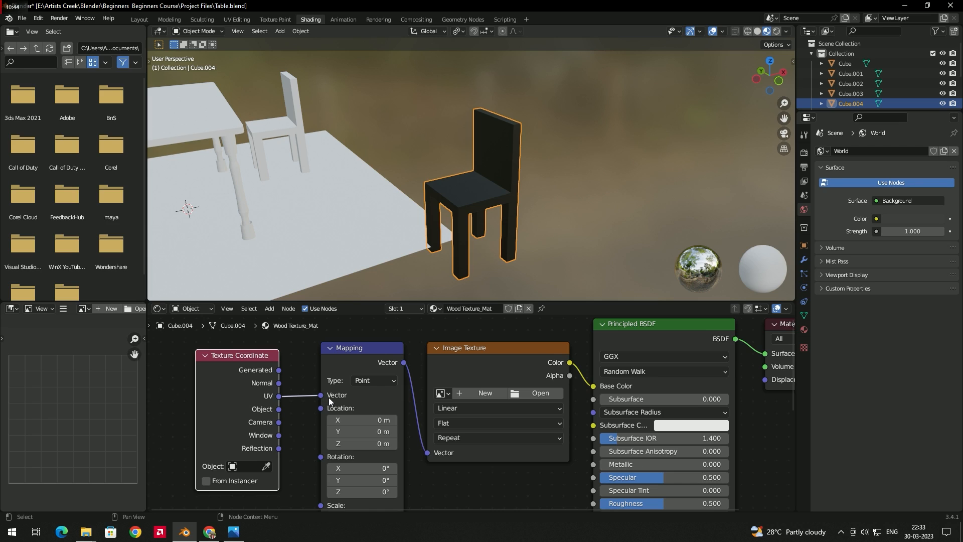
pyautogui.moveTo(362, 347); pyautogui.dragTo(378, 363)
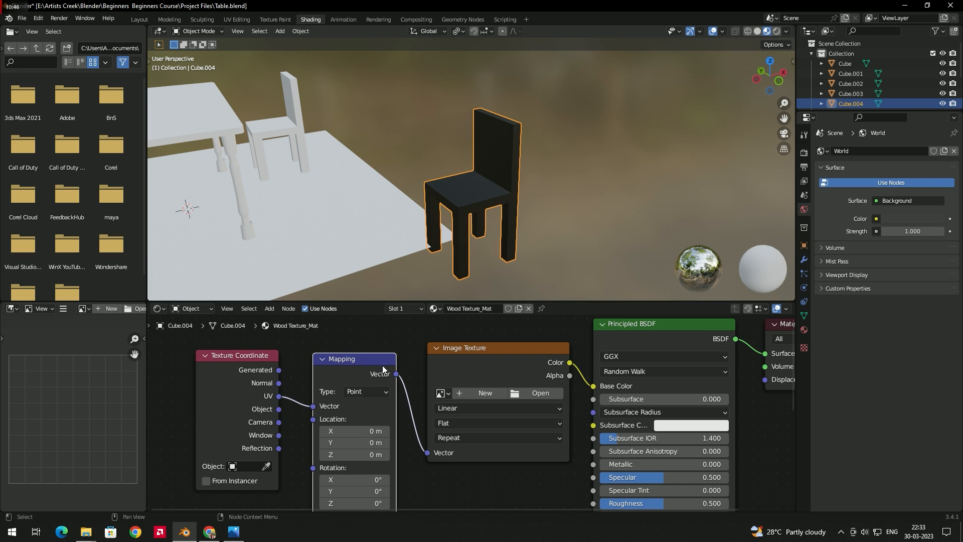
pyautogui.moveTo(467, 351); pyautogui.dragTo(462, 353)
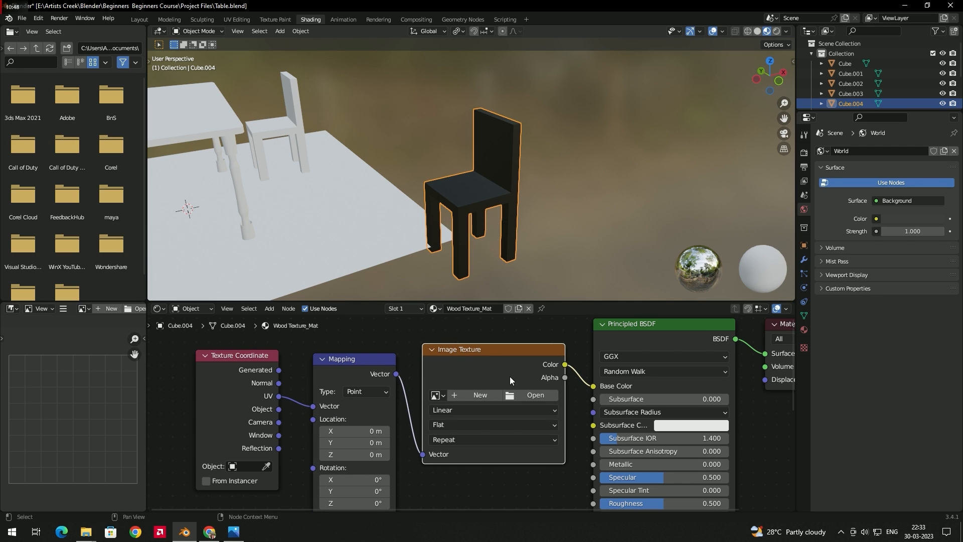
# Load dark_wood_diff_4k.jpg from the desktop's textures folder into the Image Texture node.
pyautogui.moveTo(452, 410); pyautogui.dragTo(353, 413, button='middle')
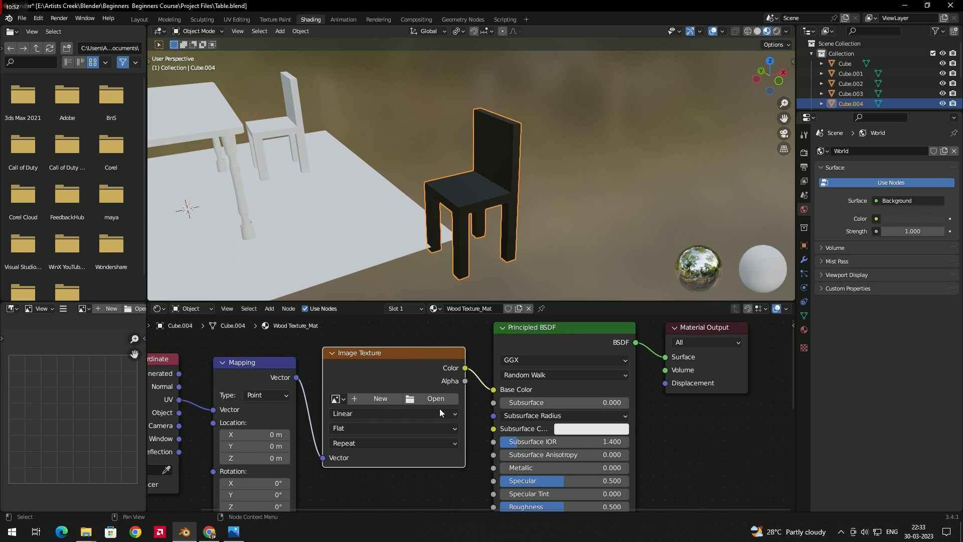
pyautogui.click(431, 399)
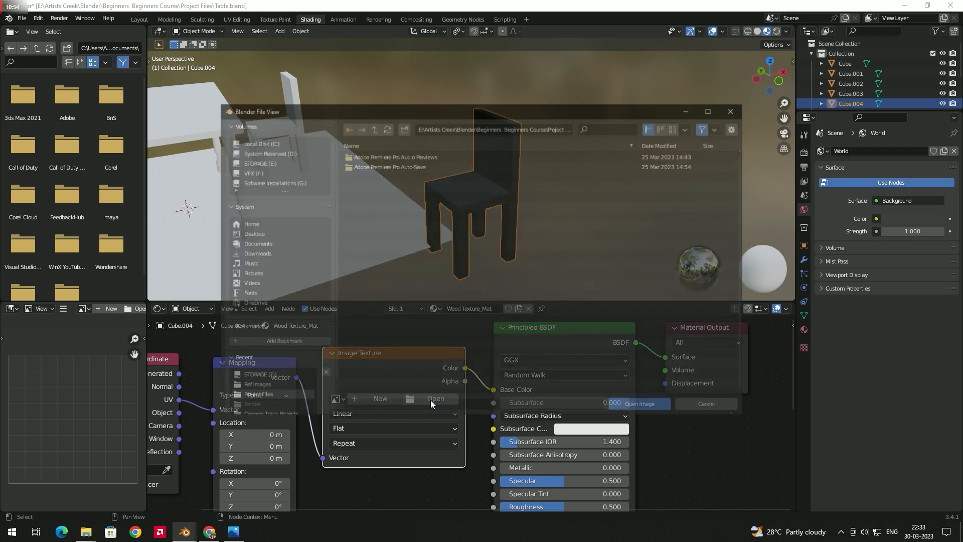
pyautogui.click(274, 233)
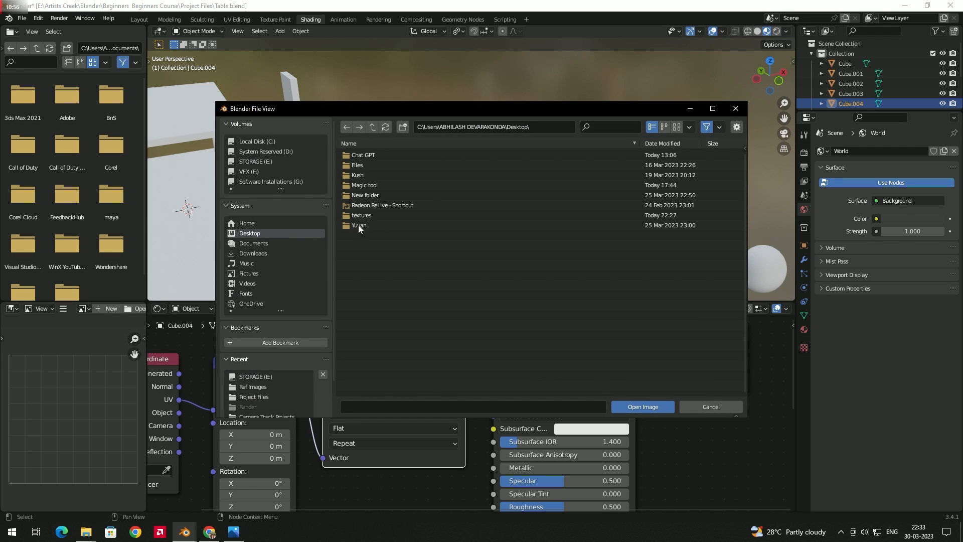
pyautogui.click(372, 216)
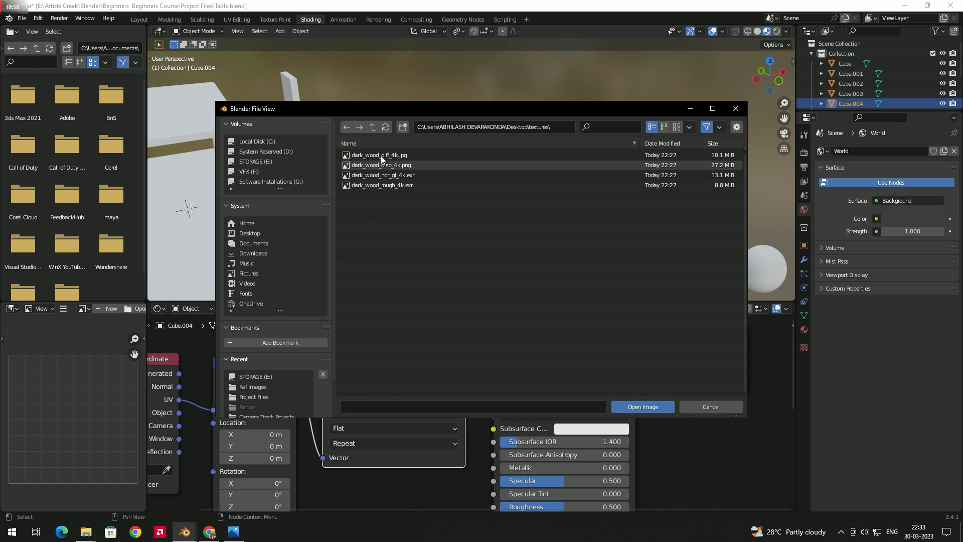
pyautogui.click(427, 156)
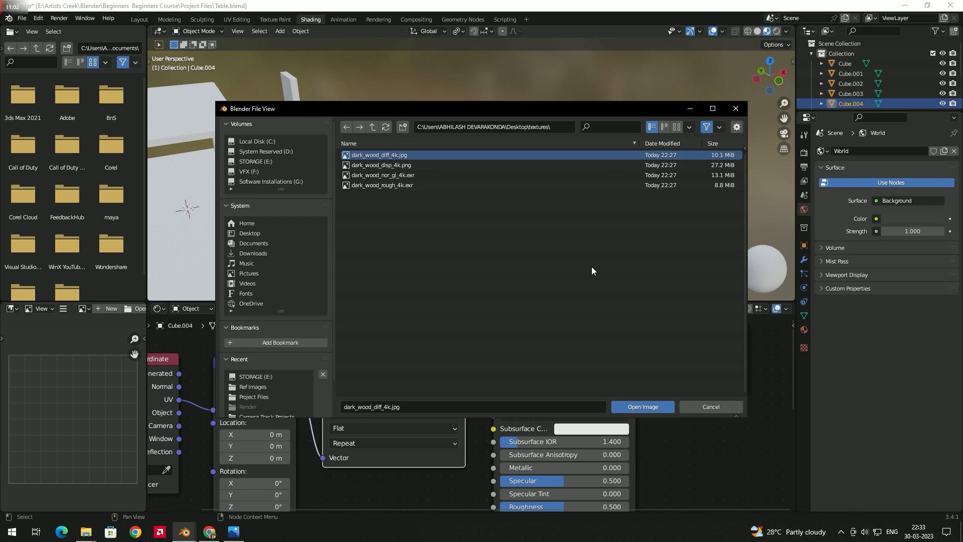
pyautogui.click(643, 407)
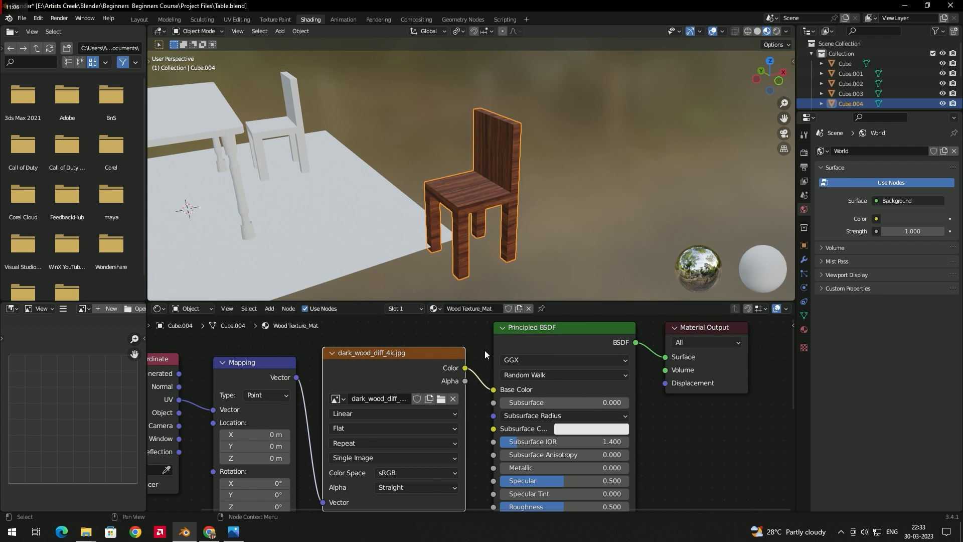
# Compare the chair in Solid and Material Preview shading and examine the wood texture on its seat and backrest.
pyautogui.moveTo(493, 213); pyautogui.dragTo(537, 191, button='middle')
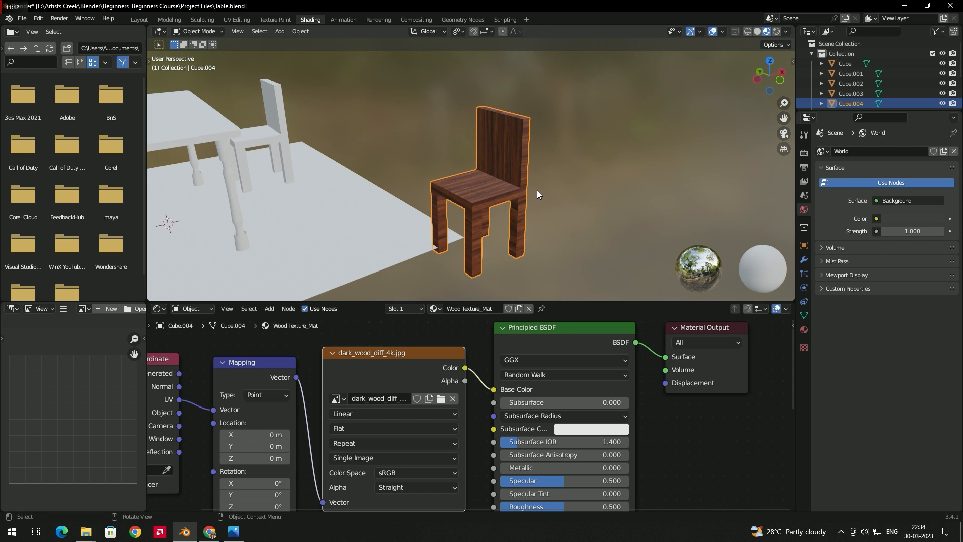
pyautogui.click(757, 31)
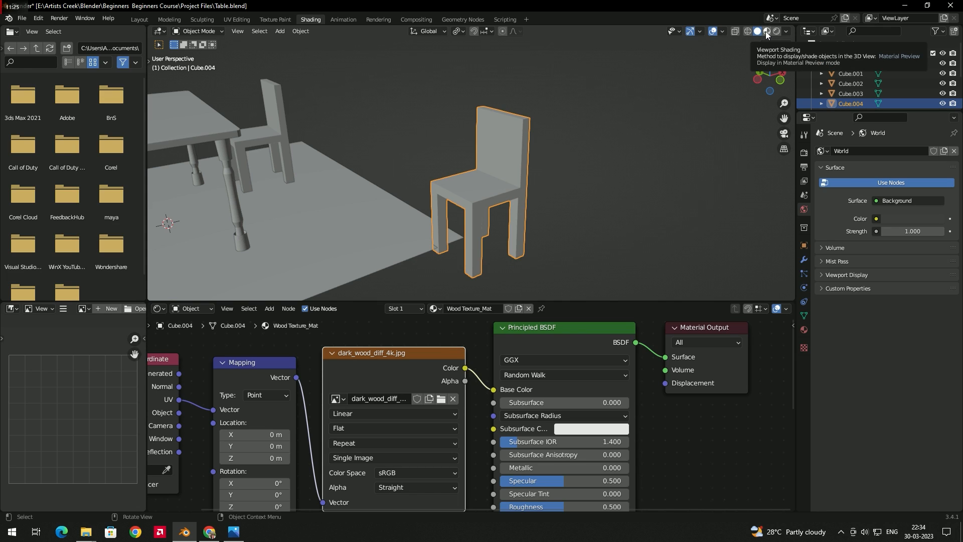
pyautogui.click(766, 31)
pyautogui.moveTo(579, 176); pyautogui.dragTo(576, 220, button='middle')
pyautogui.scroll(4, 553, 173)
pyautogui.scroll(-4, 531, 158)
pyautogui.scroll(4, 531, 176)
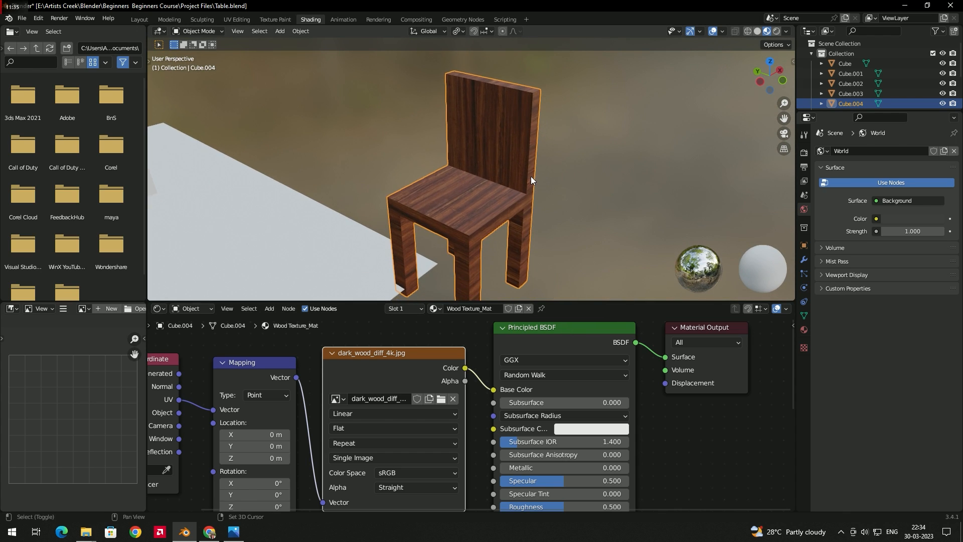
pyautogui.moveTo(536, 200); pyautogui.dragTo(614, 199, button='middle')
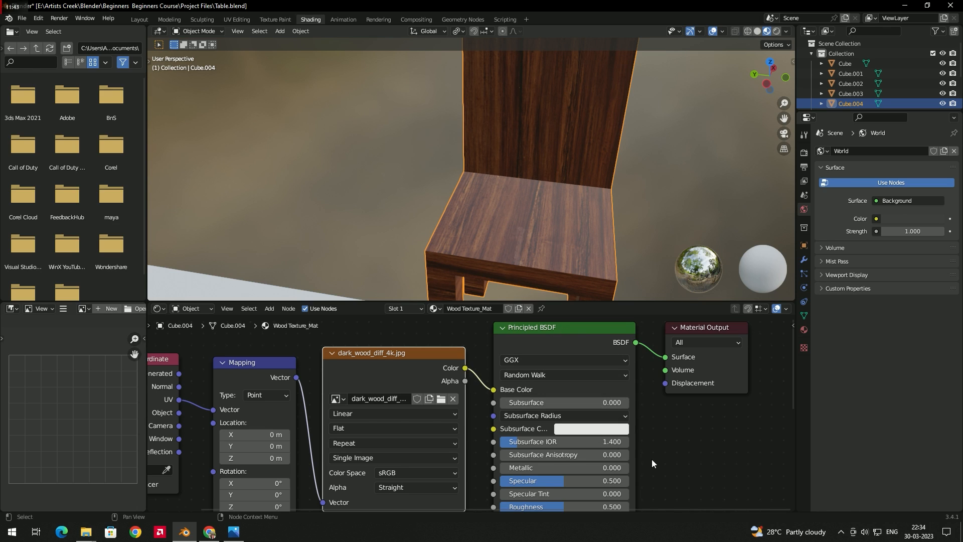
# Raise the Principled BSDF's Roughness to 0.900 and inspect the chair's seat.
pyautogui.scroll(-1, 577, 471)
pyautogui.moveTo(553, 499); pyautogui.dragTo(606, 499)
pyautogui.moveTo(583, 259); pyautogui.dragTo(544, 239, button='middle')
pyautogui.moveTo(546, 183); pyautogui.dragTo(538, 199, button='middle')
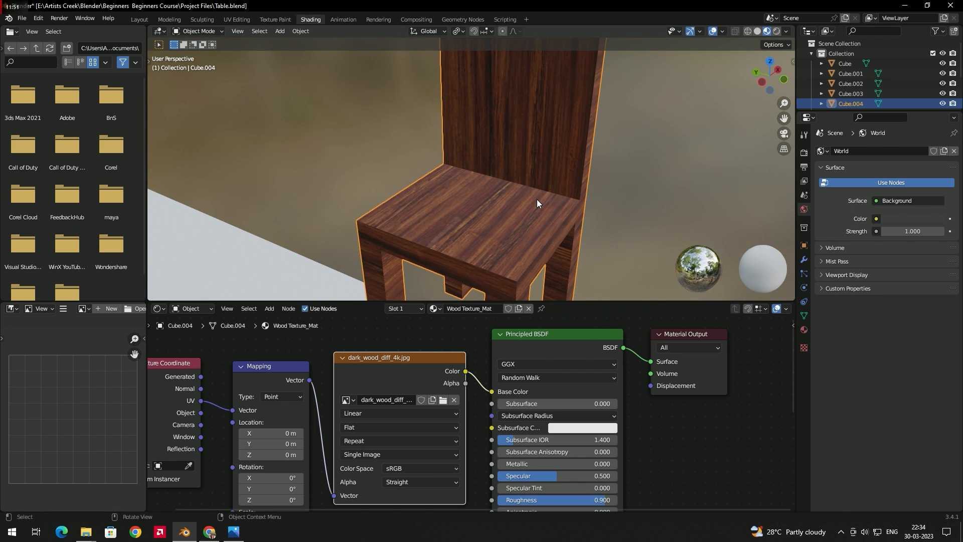
# Lower the Principled BSDF's Roughness to about 0.091 and inspect the reflections on the chair.
pyautogui.moveTo(605, 500); pyautogui.dragTo(509, 500)
pyautogui.moveTo(508, 296); pyautogui.dragTo(545, 245, button='middle')
pyautogui.scroll(-3, 563, 222)
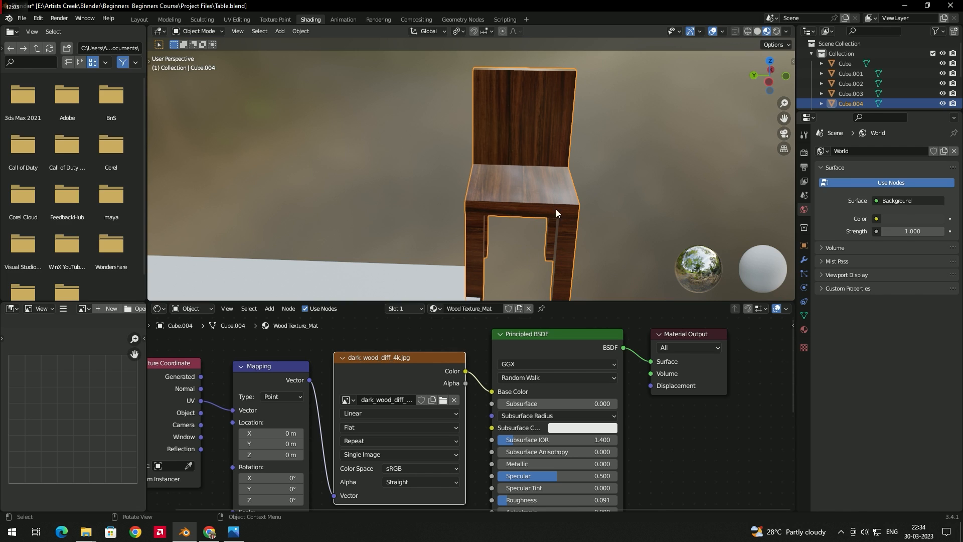
# Set the Principled BSDF's Roughness to about 0.382 and inspect the chair.
pyautogui.moveTo(522, 495); pyautogui.dragTo(566, 494)
pyautogui.moveTo(564, 283); pyautogui.dragTo(537, 251, button='middle')
pyautogui.scroll(3, 536, 251)
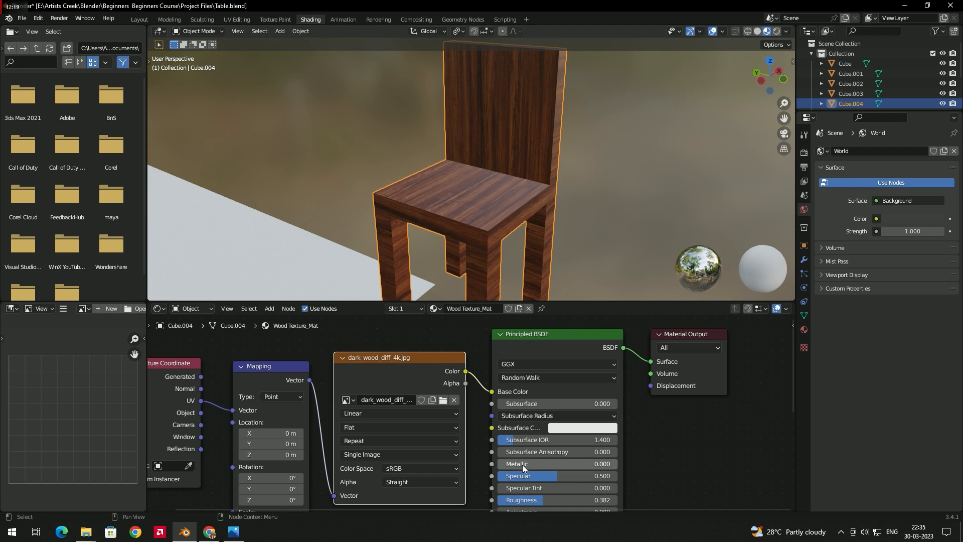
# Try a reflective look on the wood material with Metallic at about 0.832 and Roughness at 0.
pyautogui.moveTo(514, 462)
pyautogui.mouseDown()
pyautogui.moveTo(624, 463)
pyautogui.moveTo(597, 463)
pyautogui.mouseUp()
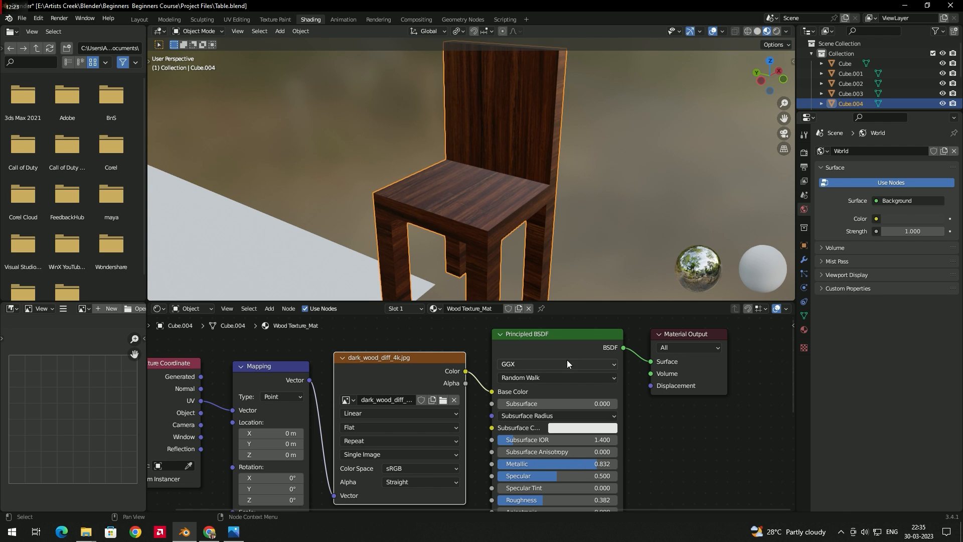
pyautogui.moveTo(529, 193); pyautogui.dragTo(547, 178, button='middle')
pyautogui.moveTo(594, 170); pyautogui.dragTo(570, 193, button='middle')
pyautogui.moveTo(543, 500); pyautogui.dragTo(497, 500)
pyautogui.moveTo(541, 219); pyautogui.dragTo(512, 224, button='middle')
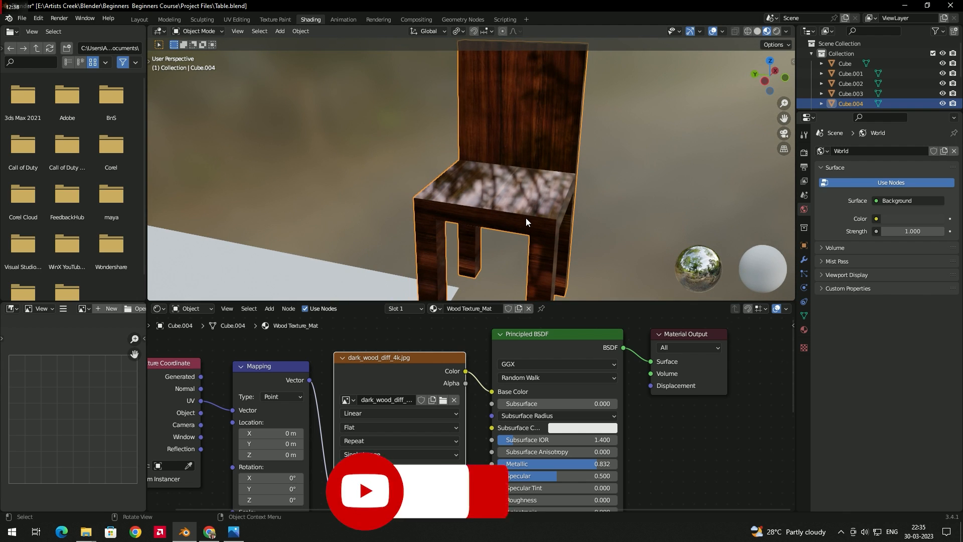
# Set the wood material's Metallic to 0 and its Roughness to about 0.409.
pyautogui.moveTo(574, 462); pyautogui.dragTo(498, 462)
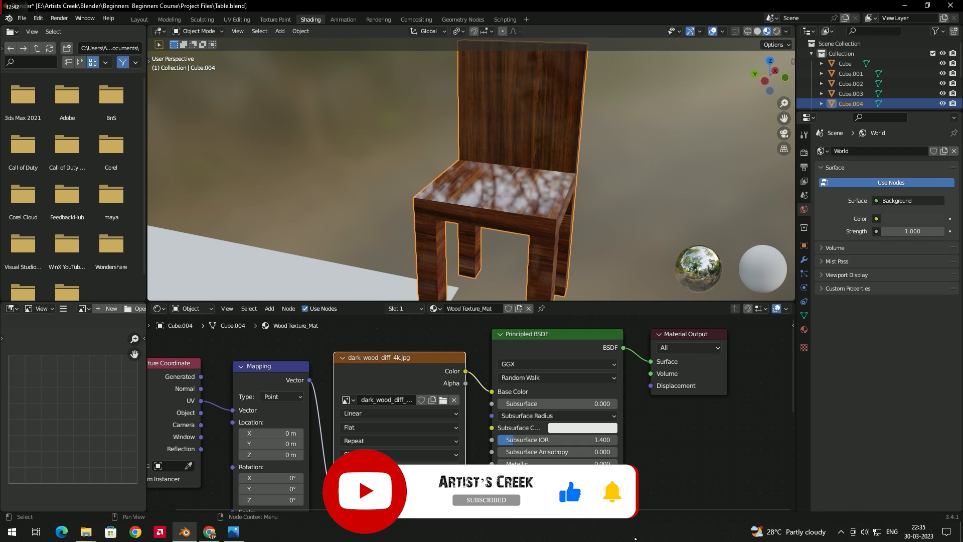
pyautogui.moveTo(511, 501); pyautogui.dragTo(545, 501)
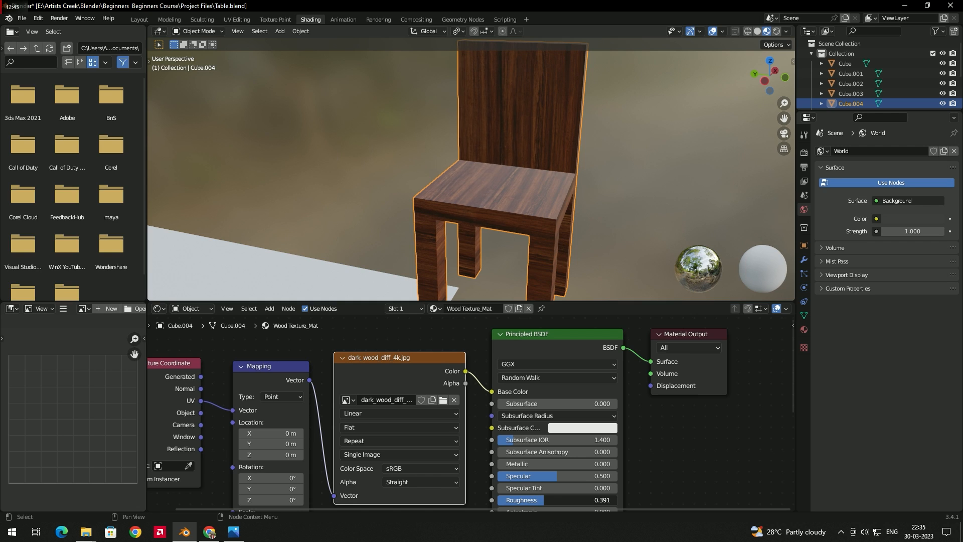
pyautogui.moveTo(590, 202); pyautogui.dragTo(568, 197, button='middle')
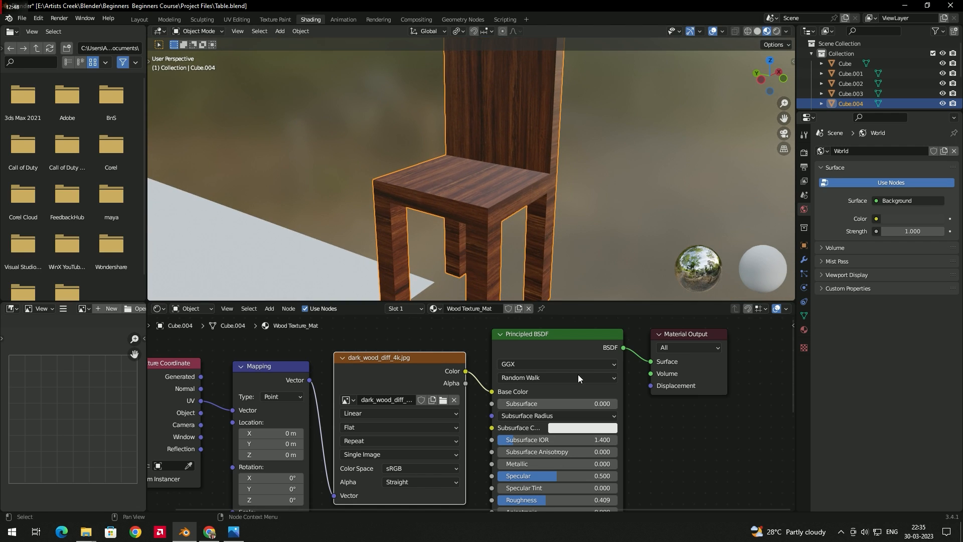
# Look over the complete node setup of the wood material and the textured chair in the viewport.
pyautogui.moveTo(655, 483); pyautogui.dragTo(581, 426, button='middle')
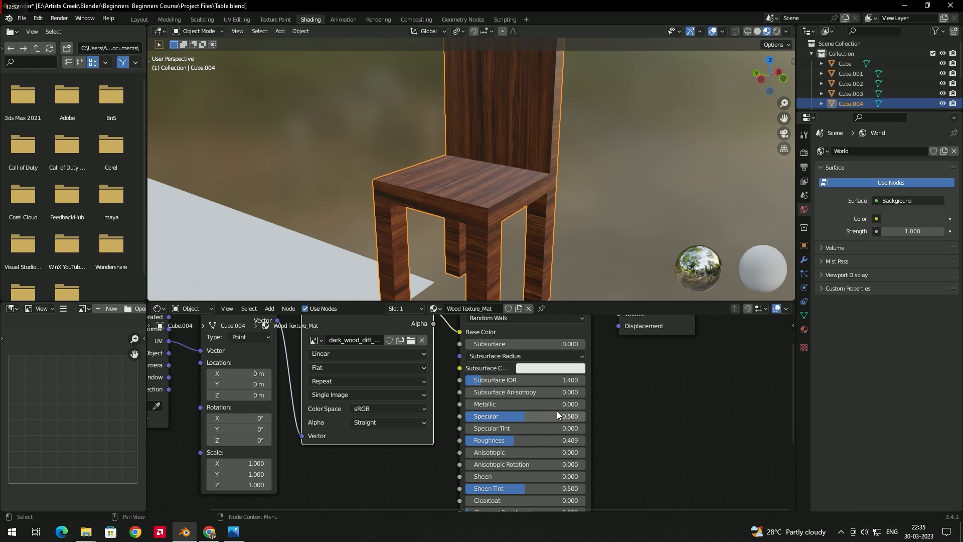
pyautogui.moveTo(656, 407); pyautogui.dragTo(669, 426, button='middle')
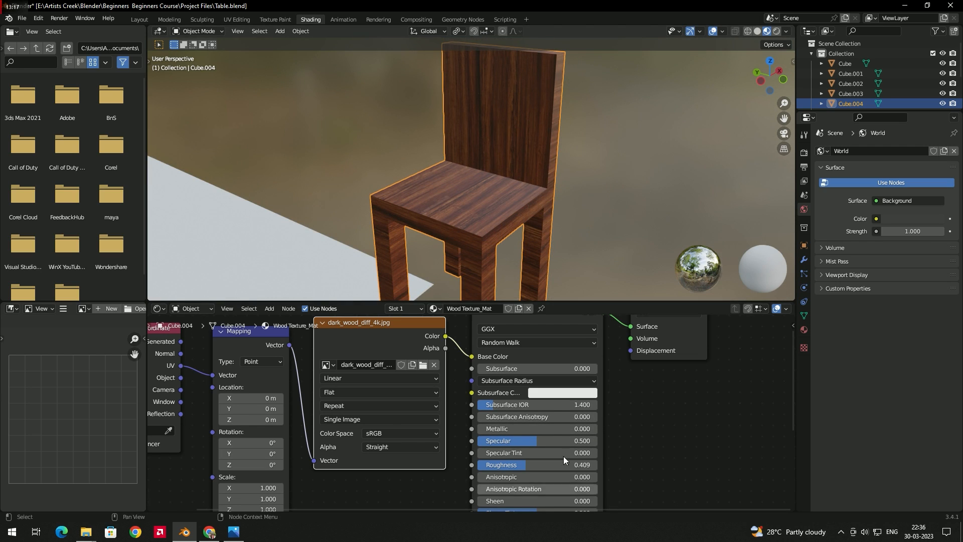
pyautogui.scroll(-3, 534, 411)
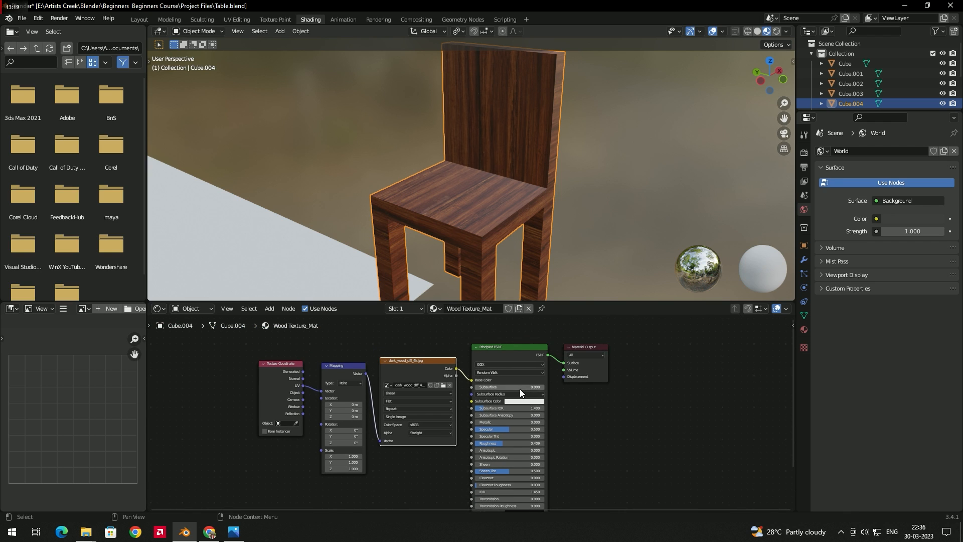
pyautogui.scroll(-5, 515, 397)
pyautogui.scroll(5, 542, 404)
pyautogui.scroll(-5, 577, 404)
pyautogui.moveTo(631, 406); pyautogui.dragTo(646, 386, button='middle')
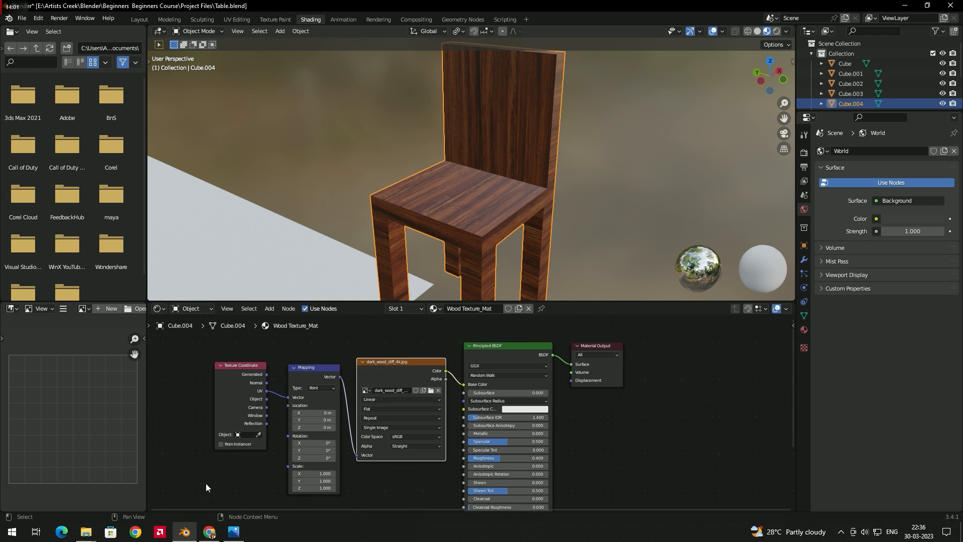
pyautogui.moveTo(465, 218)
pyautogui.mouseDown(button='middle')
pyautogui.moveTo(484, 198)
pyautogui.moveTo(478, 208)
pyautogui.mouseUp(button='middle')
pyautogui.scroll(-3, 514, 169)
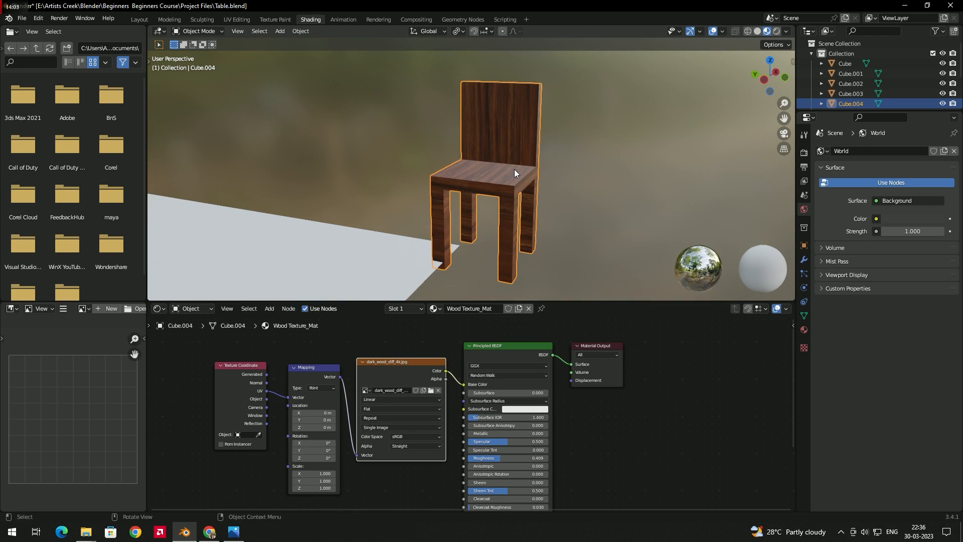
# Switch to the UV Editing workspace, frame the whole UV layout and show the chair in Material Preview shading.
pyautogui.moveTo(512, 171); pyautogui.dragTo(501, 178, button='middle')
pyautogui.moveTo(515, 139); pyautogui.dragTo(481, 150, button='middle')
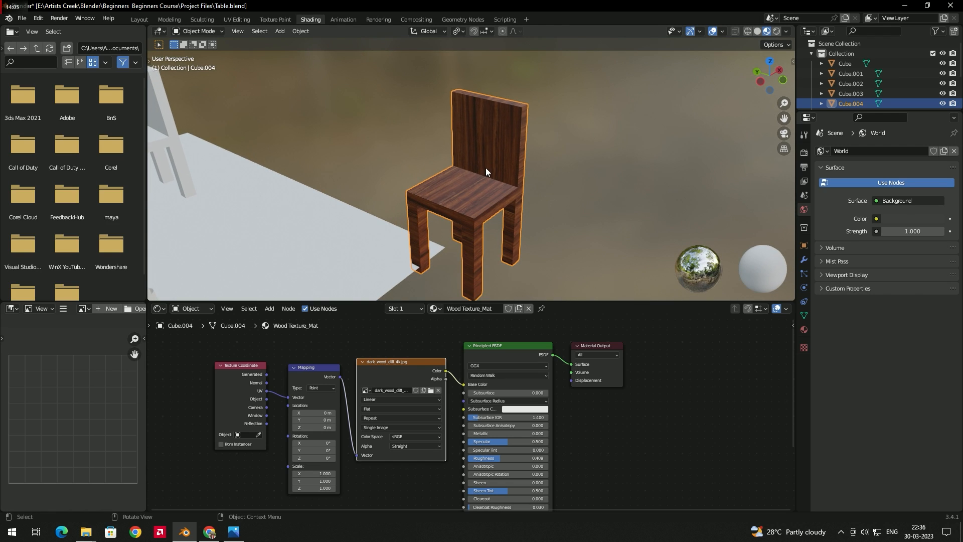
pyautogui.click(245, 19)
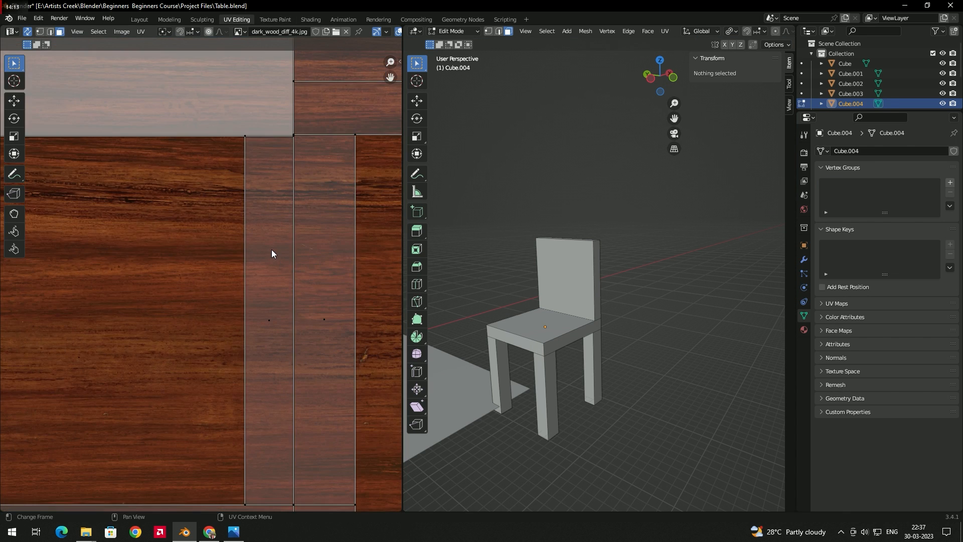
pyautogui.press('Home')
pyautogui.moveTo(527, 321); pyautogui.dragTo(550, 326, button='middle')
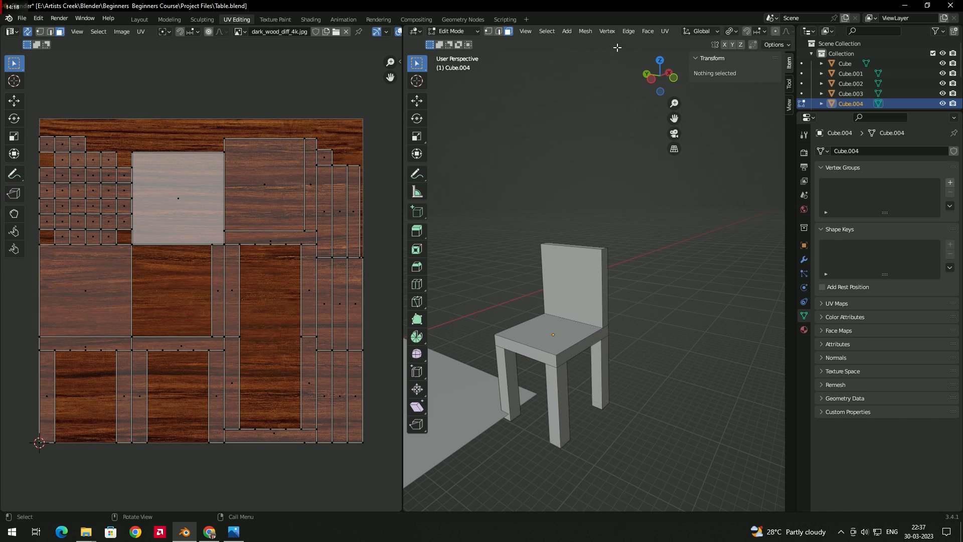
pyautogui.moveTo(640, 37)
pyautogui.mouseDown(button='middle')
pyautogui.moveTo(527, 45)
pyautogui.moveTo(514, 40)
pyautogui.moveTo(522, 24)
pyautogui.mouseUp(button='middle')
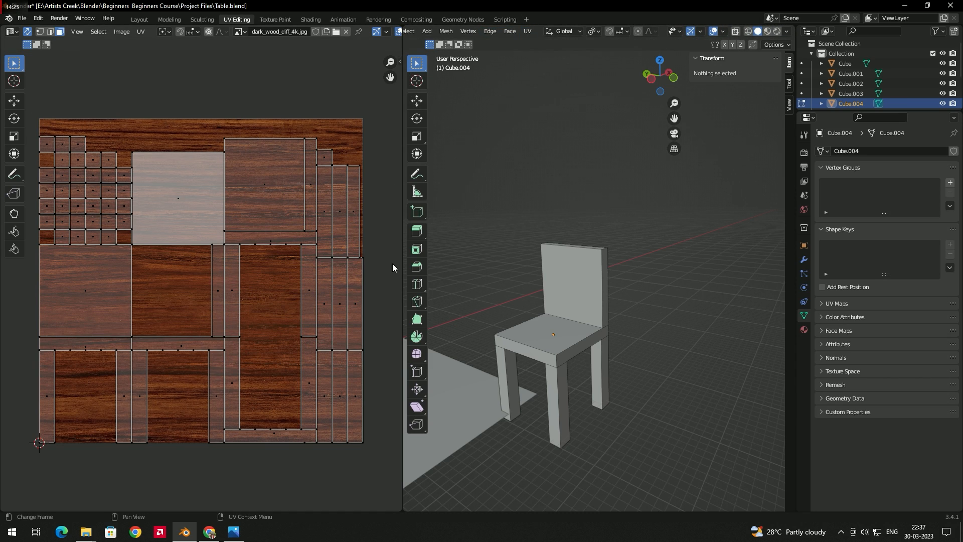
pyautogui.click(767, 31)
pyautogui.scroll(4, 600, 289)
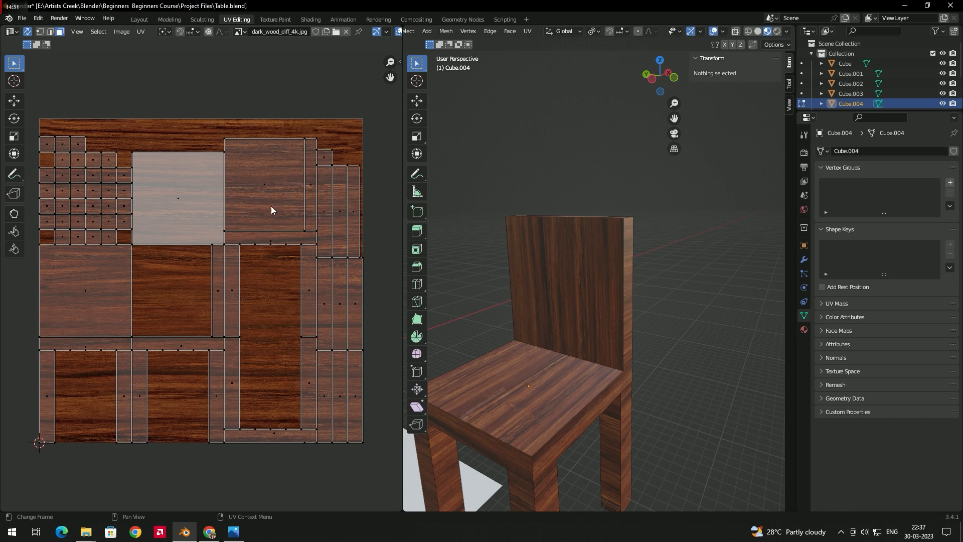
# Select the large UV faces one by one to identify which belong to the backrest's two sides and the seat.
pyautogui.scroll(-1, 272, 203)
pyautogui.click(261, 222)
pyautogui.click(110, 305)
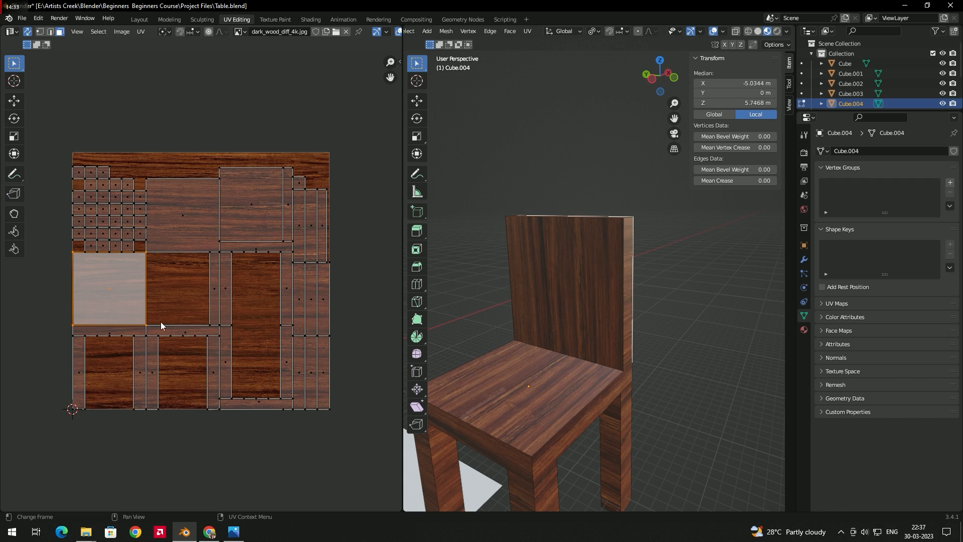
pyautogui.click(269, 229)
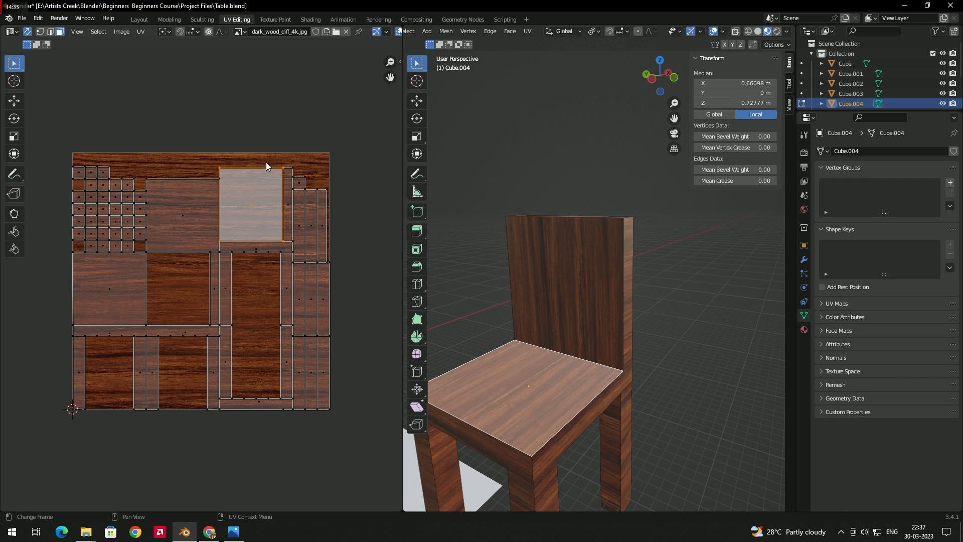
pyautogui.click(202, 225)
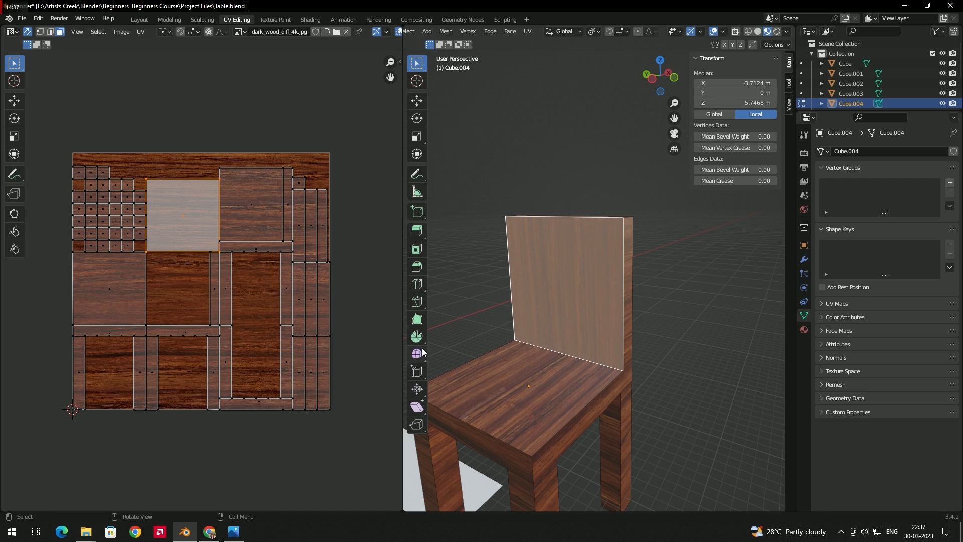
# Select the seat's top face in the UV layout and move it directly below its original place on the wood texture.
pyautogui.click(263, 211)
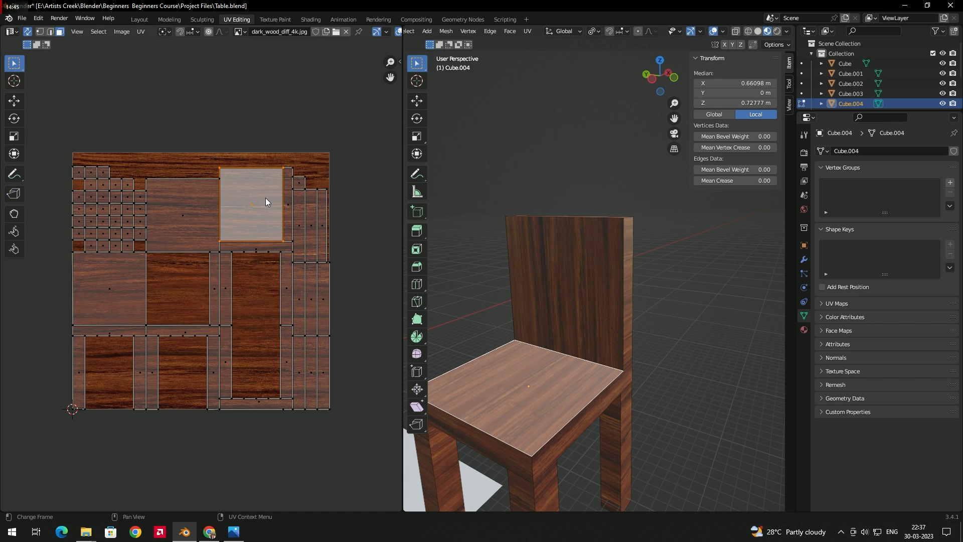
pyautogui.press('g')
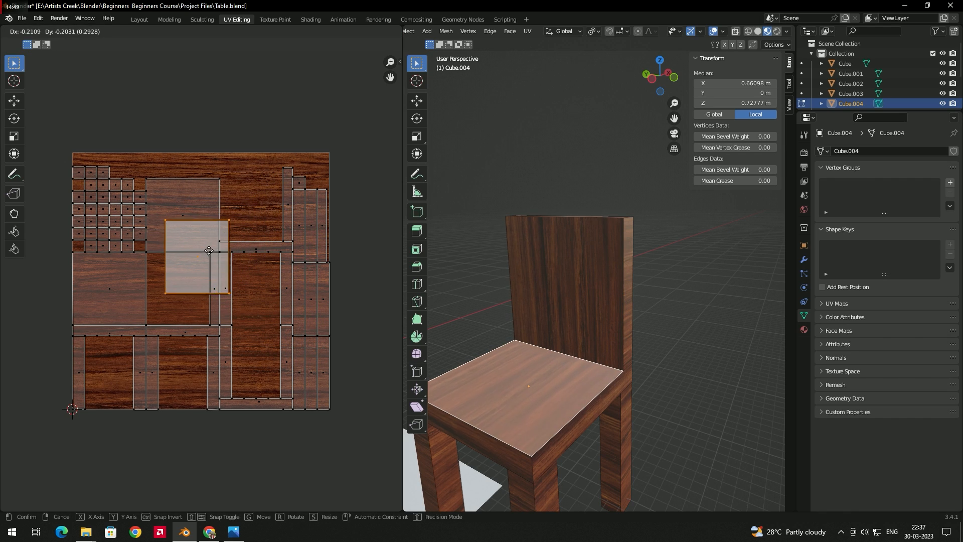
pyautogui.click(186, 262)
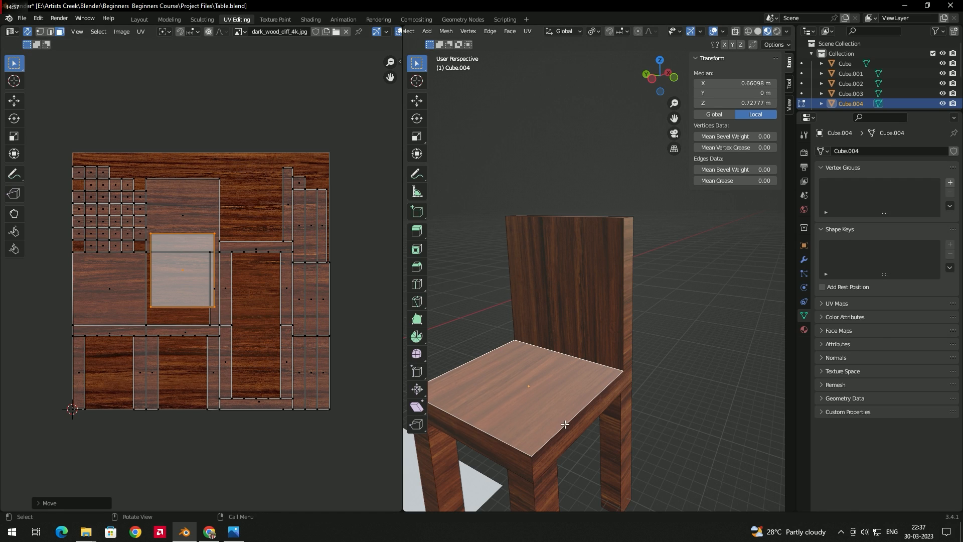
pyautogui.press('g')
pyautogui.click(259, 273)
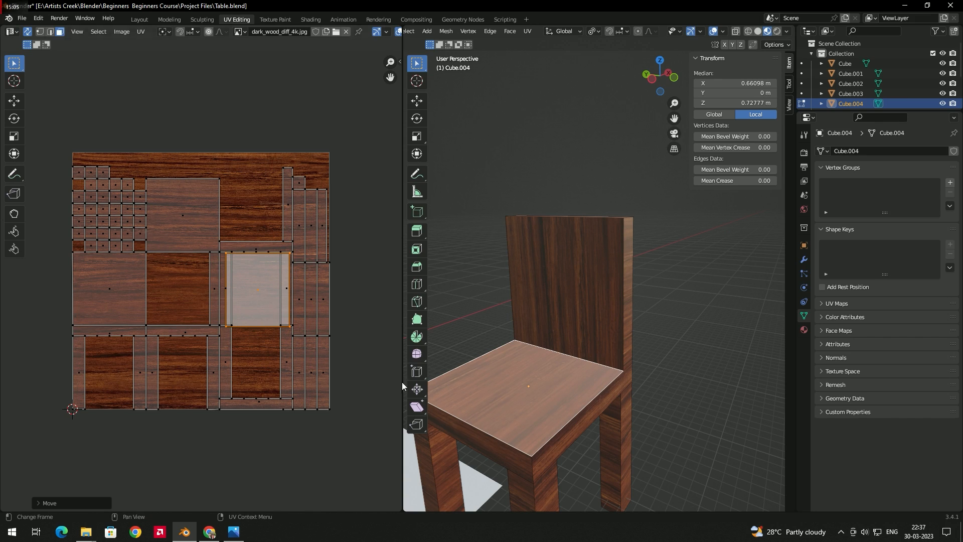
pyautogui.moveTo(537, 357); pyautogui.dragTo(561, 330, button='middle')
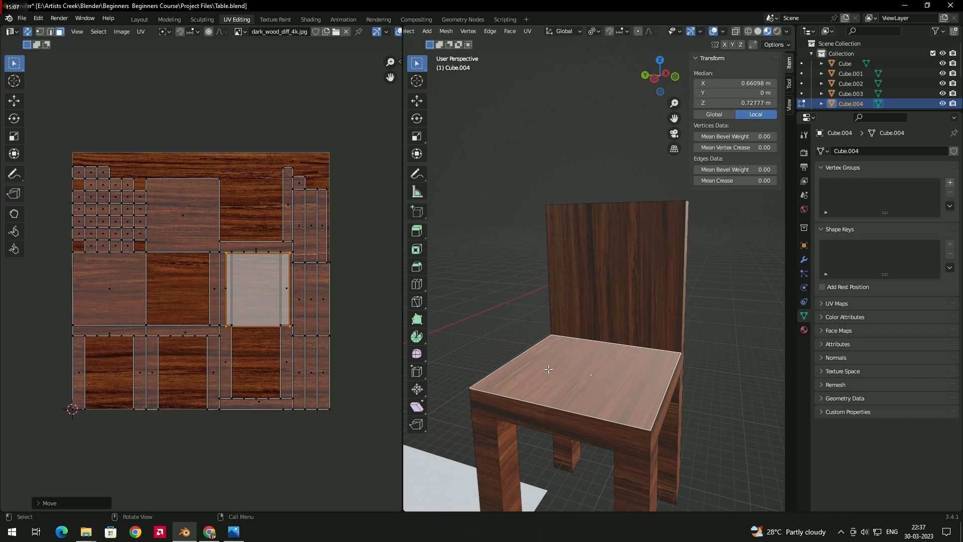
# Shrink the seat's UV face to a scale of about 0.564, and enlarge it again until it overlaps the surrounding UV faces.
pyautogui.press('g')
pyautogui.press('s')
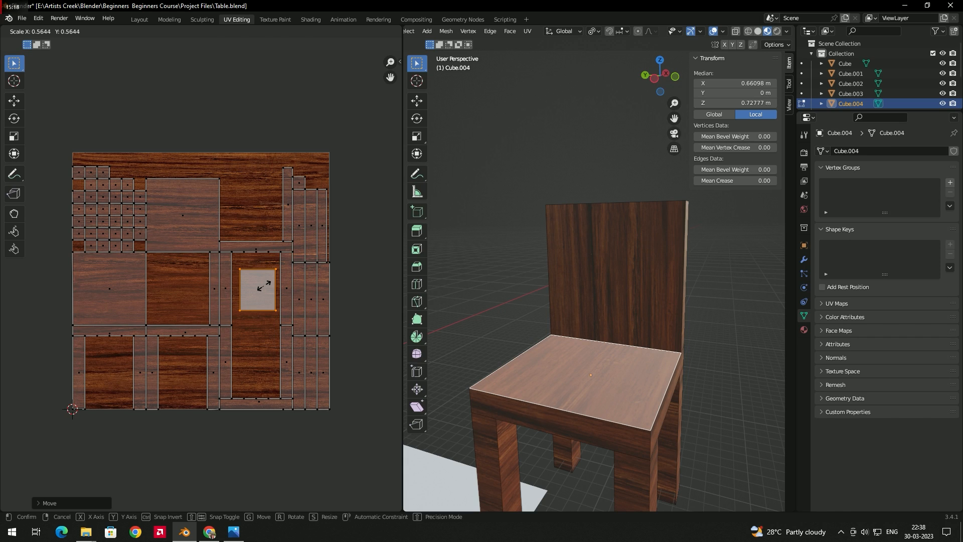
pyautogui.click(264, 286)
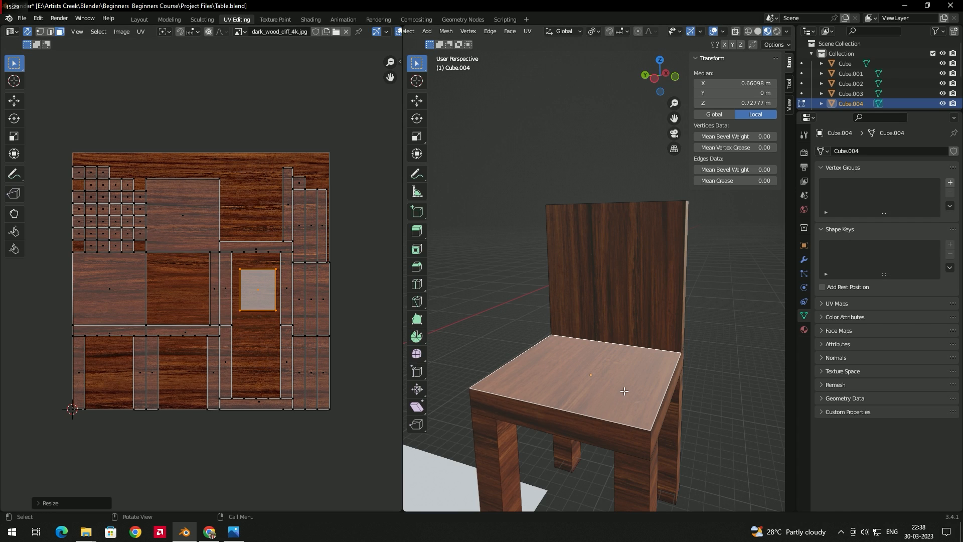
pyautogui.press('s')
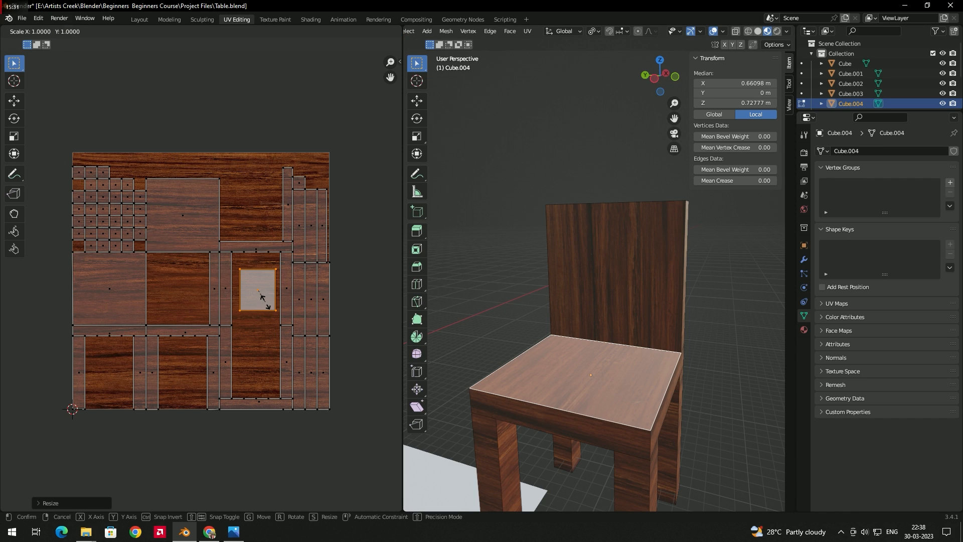
pyautogui.click(302, 290)
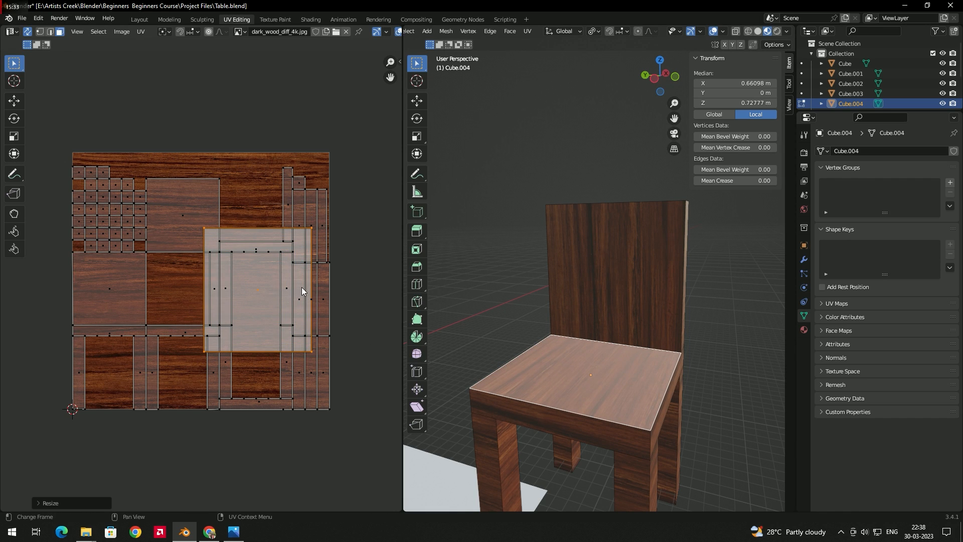
# Compare the wood grain size on the seat's top with the seat's front edge and a front leg by selecting their UV faces.
pyautogui.click(266, 237)
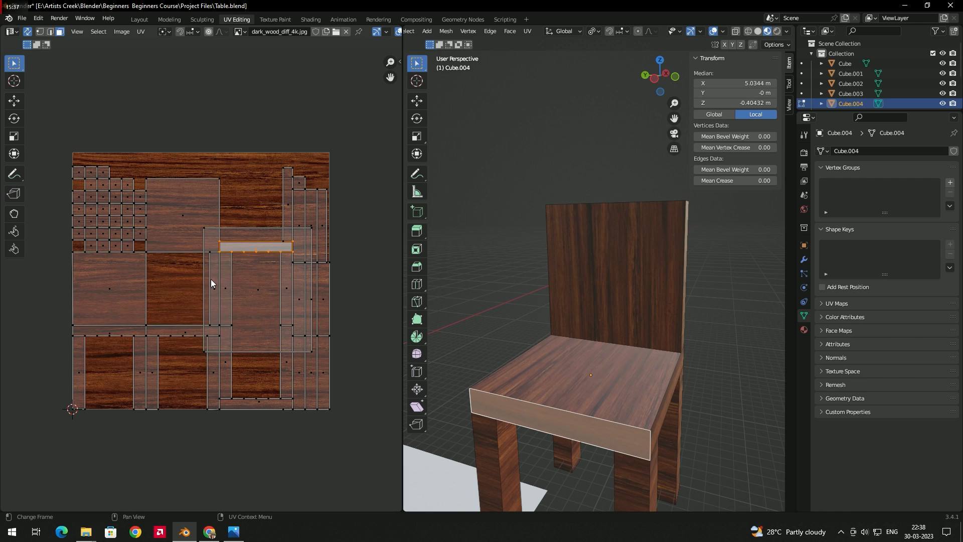
pyautogui.click(246, 272)
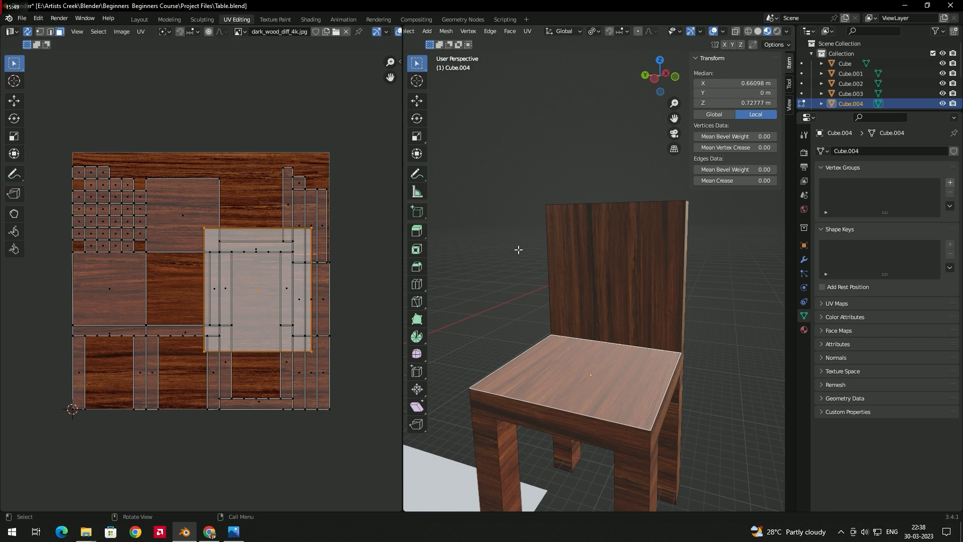
pyautogui.moveTo(545, 315); pyautogui.dragTo(582, 292, button='middle')
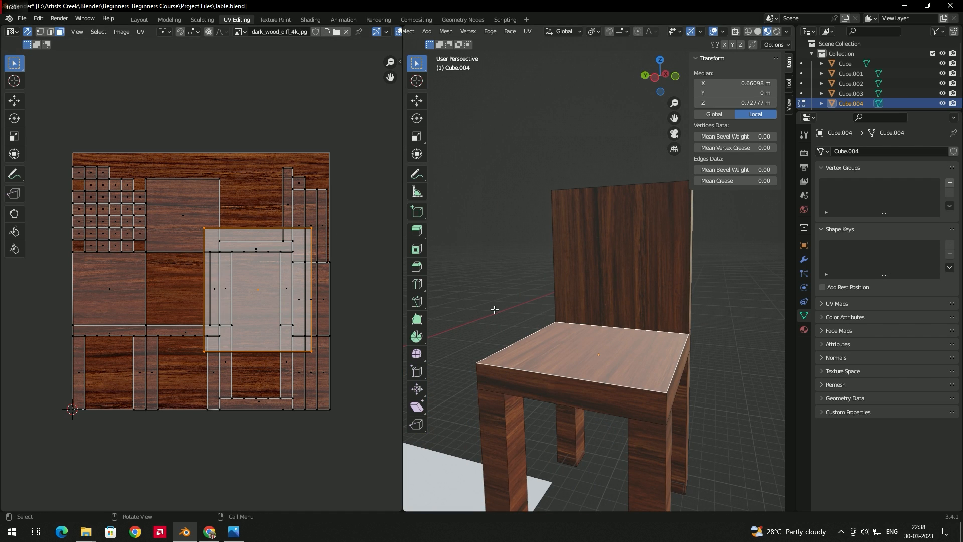
pyautogui.click(223, 305)
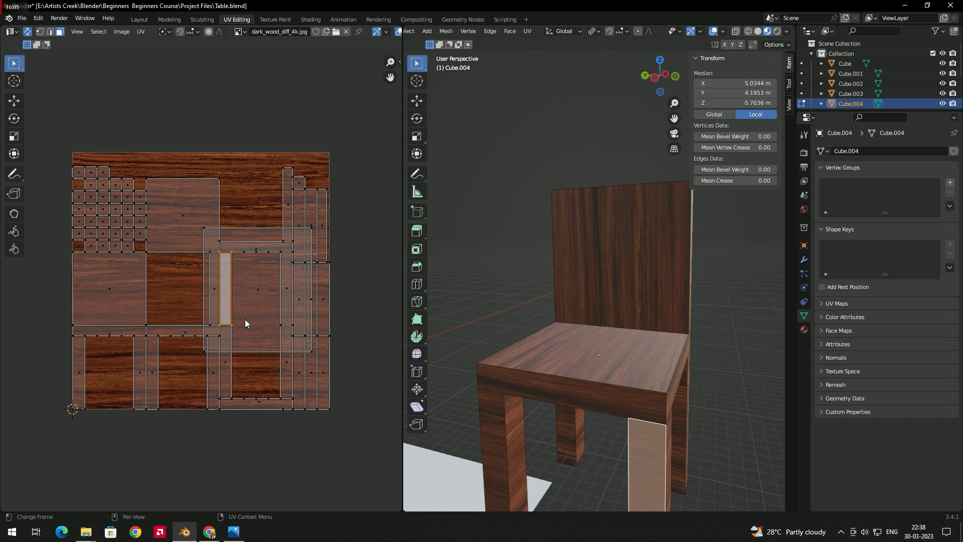
pyautogui.click(257, 301)
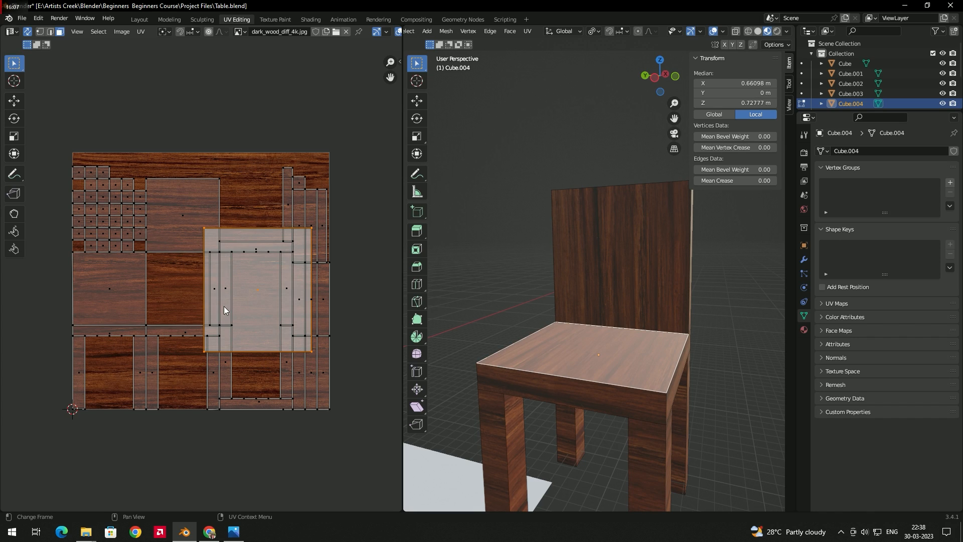
pyautogui.moveTo(562, 352); pyautogui.dragTo(572, 371, button='middle')
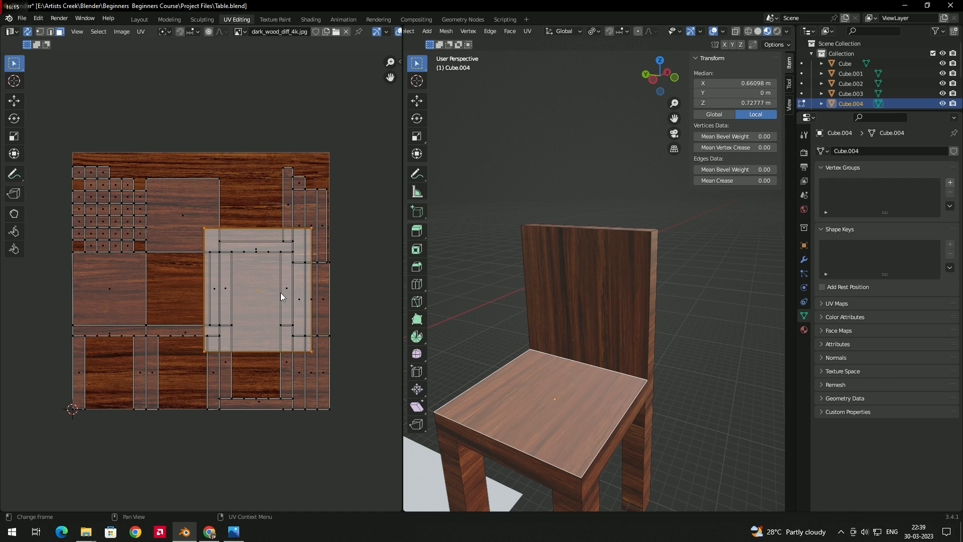
# Try rotating the seat's UV face to a diagonal angle and undo the rotation.
pyautogui.press('r')
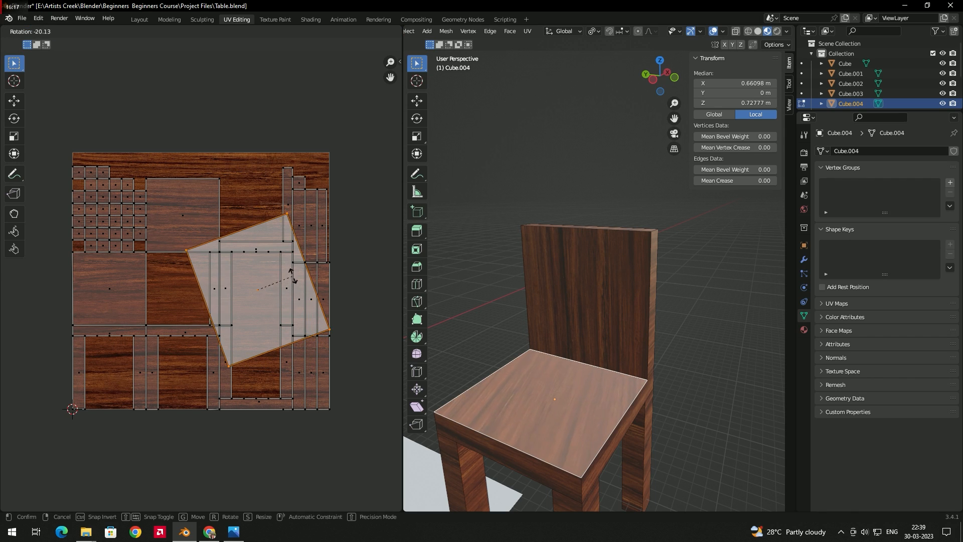
pyautogui.click(296, 245)
pyautogui.click(438, 276)
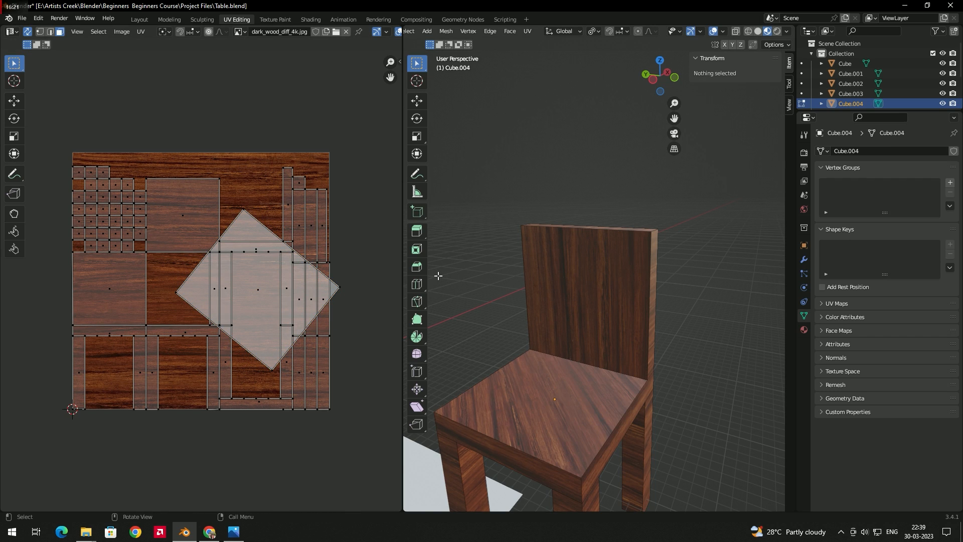
pyautogui.hotkey('ctrl', 'z')
pyautogui.hotkey('ctrl', 'z')
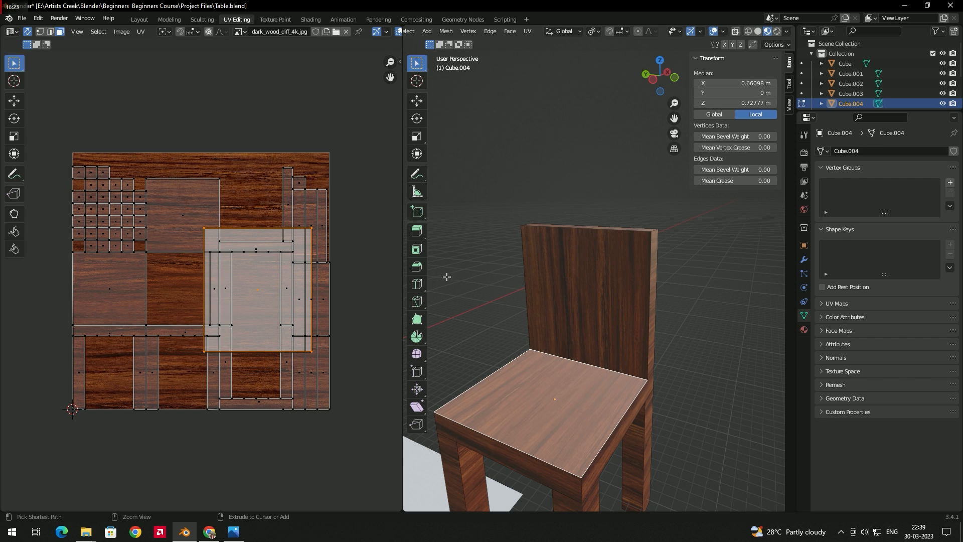
# Rotate the seat's UV face about 90 degrees counterclockwise to turn the wood grain direction on the seat.
pyautogui.click(503, 300)
pyautogui.moveTo(503, 300); pyautogui.dragTo(618, 208, button='middle')
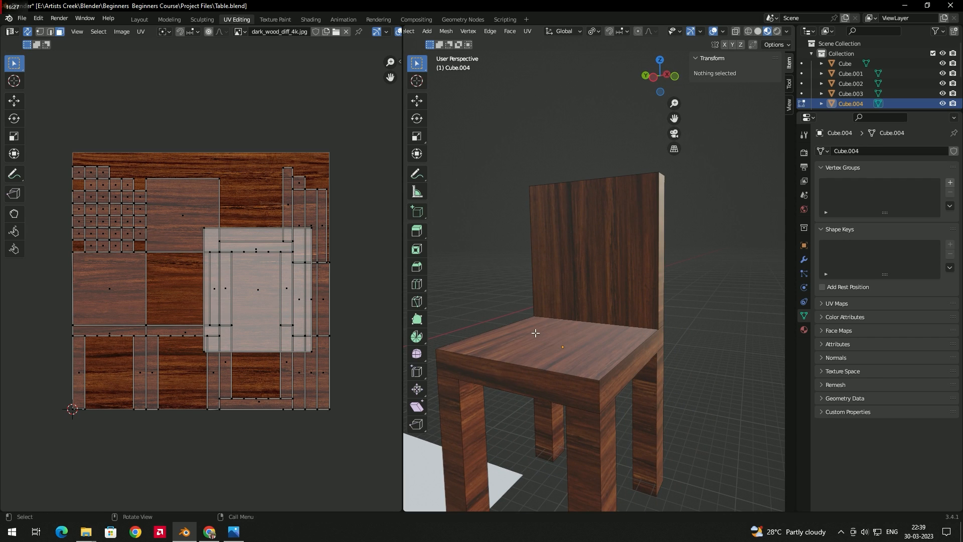
pyautogui.click(279, 285)
pyautogui.click(266, 283)
pyautogui.press('r')
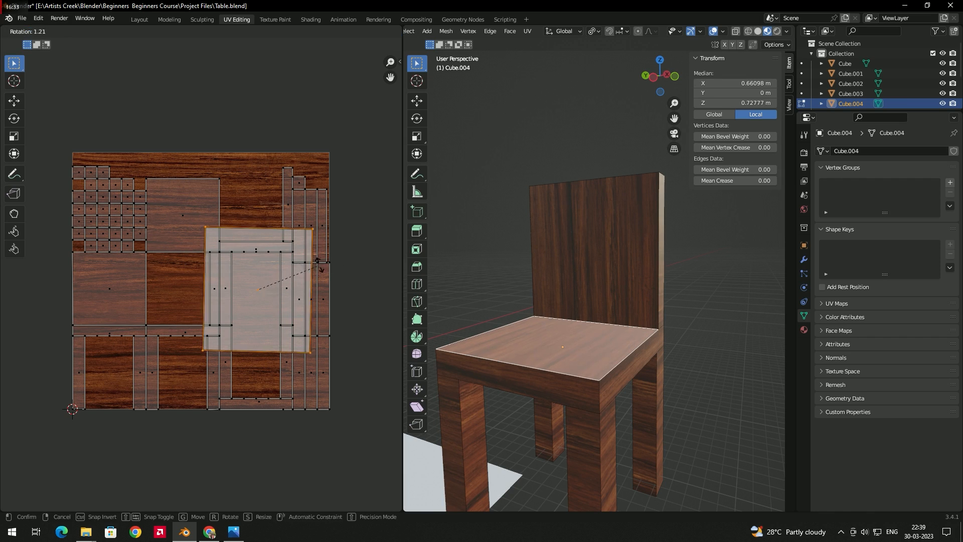
pyautogui.click(218, 190)
pyautogui.moveTo(309, 230); pyautogui.dragTo(307, 271, button='middle')
pyautogui.moveTo(560, 292); pyautogui.dragTo(570, 312, button='middle')
pyautogui.click(507, 310)
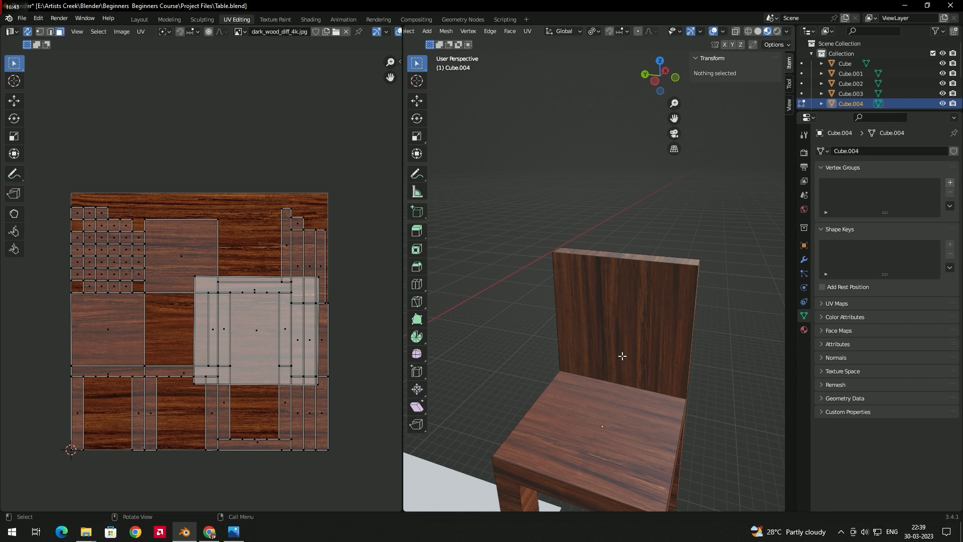
# Rotate the seat's UV face about 90 degrees clockwise, back to its upright orientation.
pyautogui.click(256, 318)
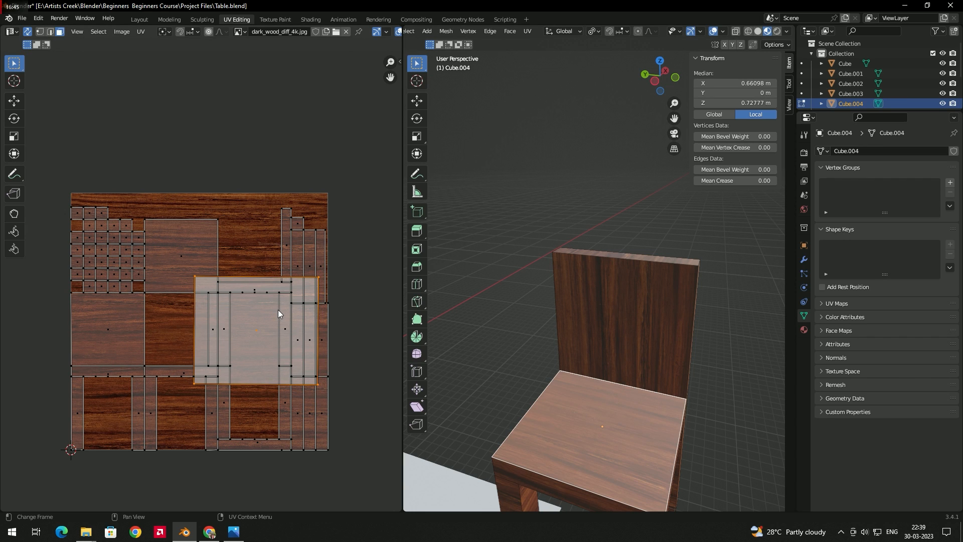
pyautogui.press('r')
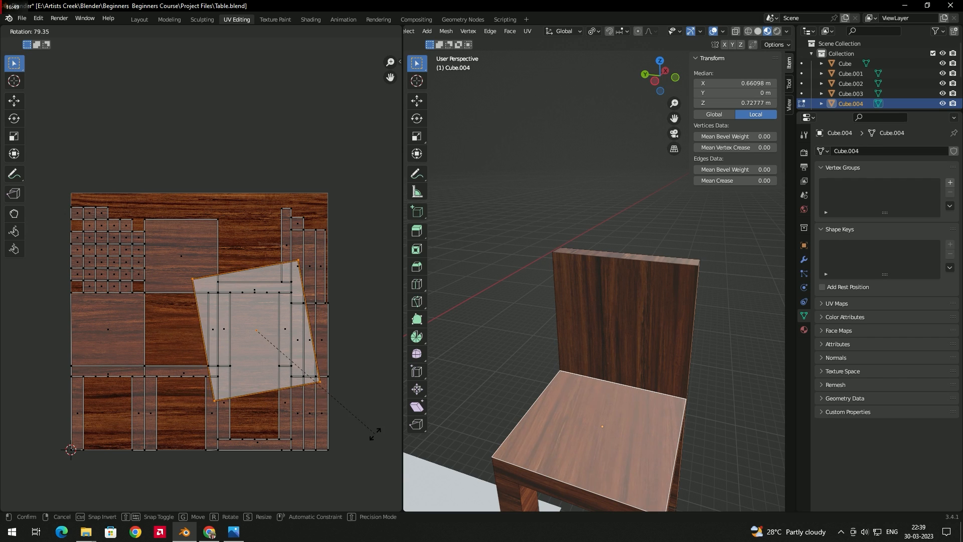
pyautogui.click(355, 455)
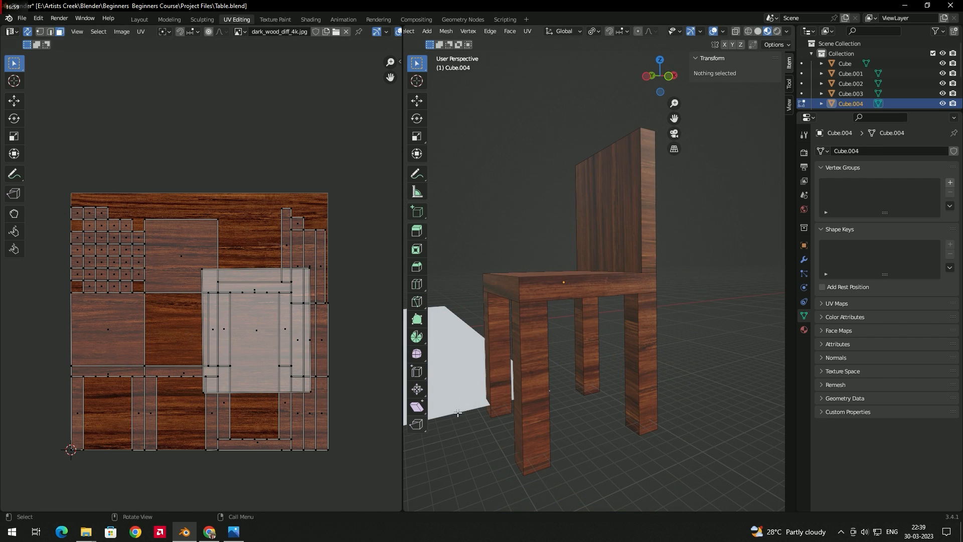
# Enlarge the UV faces of the seat's front edge and its two adjoining legs about 2.5 times and move them back over the wood texture.
pyautogui.click(525, 374)
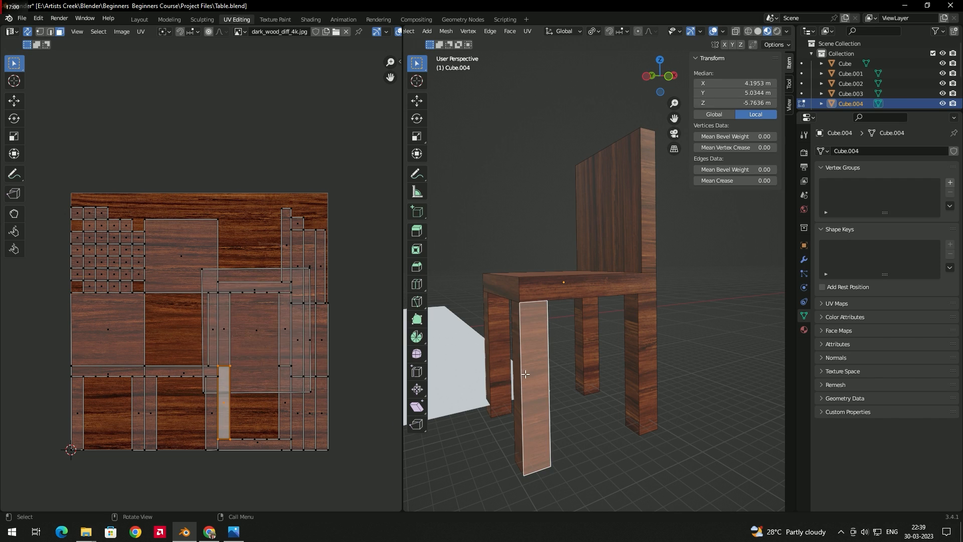
pyautogui.keyDown('ctrl'); pyautogui.click(261, 447); pyautogui.keyUp('ctrl')
pyautogui.keyDown('ctrl'); pyautogui.click(293, 420); pyautogui.keyUp('ctrl')
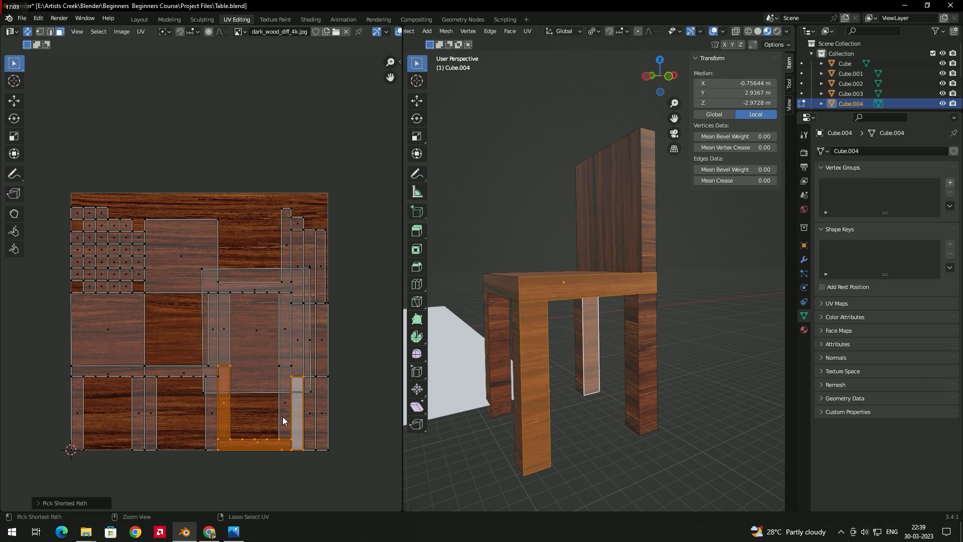
pyautogui.press('s')
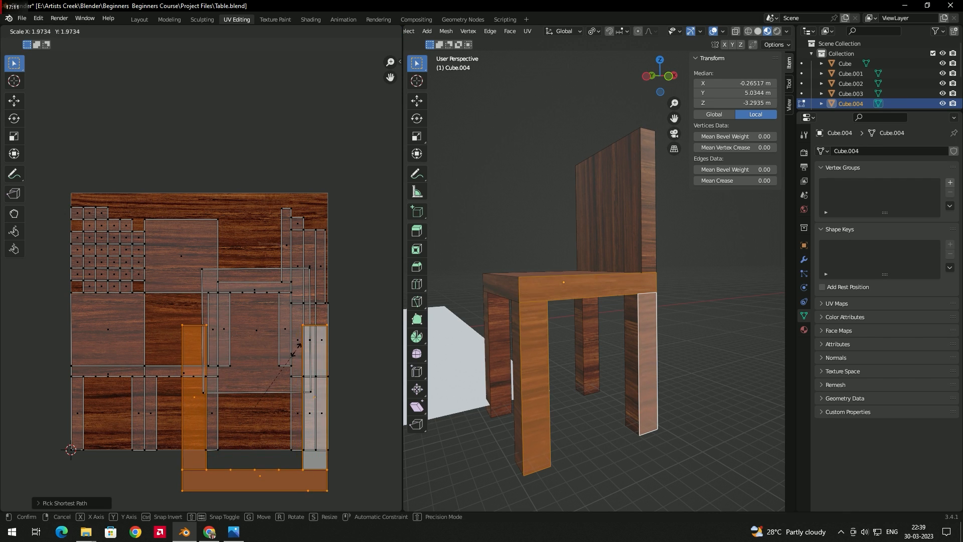
pyautogui.click(310, 326)
pyautogui.press('g')
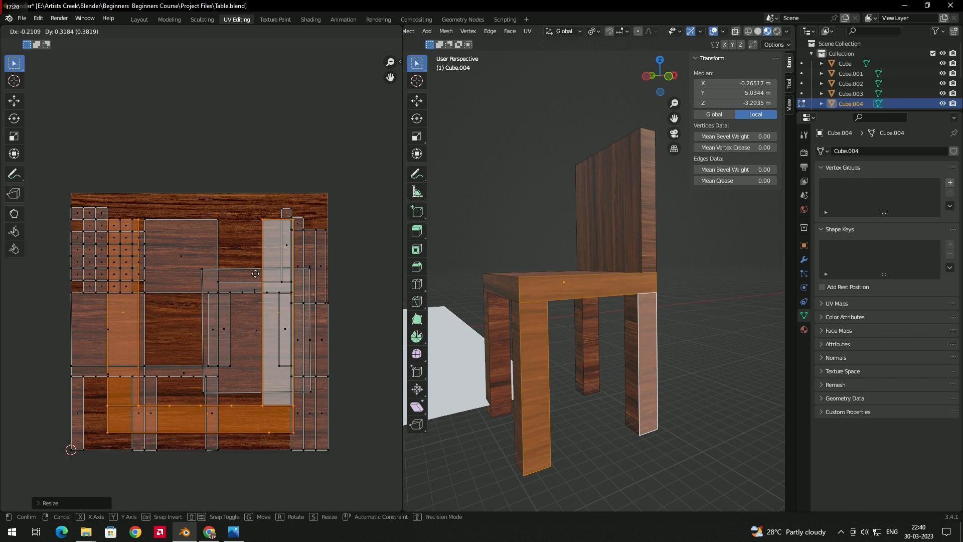
pyautogui.click(287, 291)
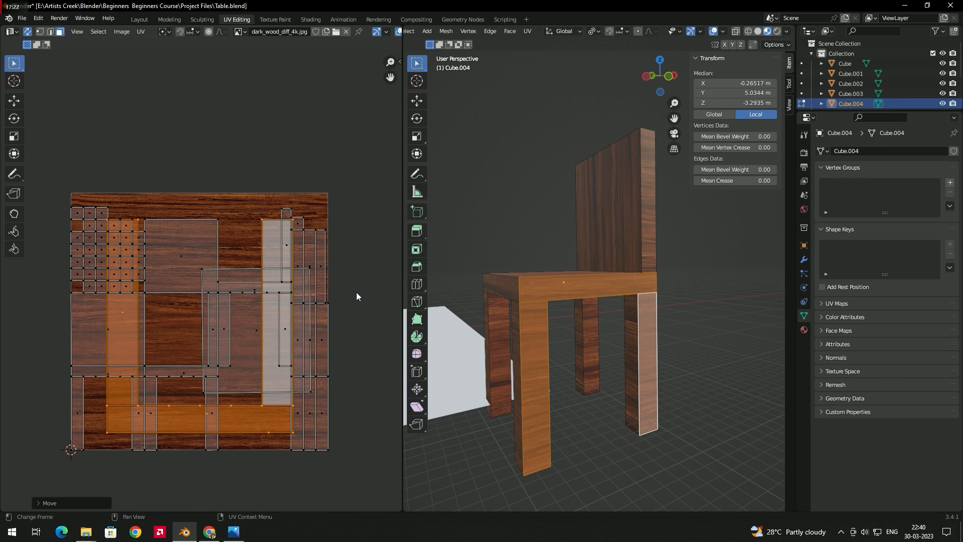
pyautogui.scroll(-2, 167, 235)
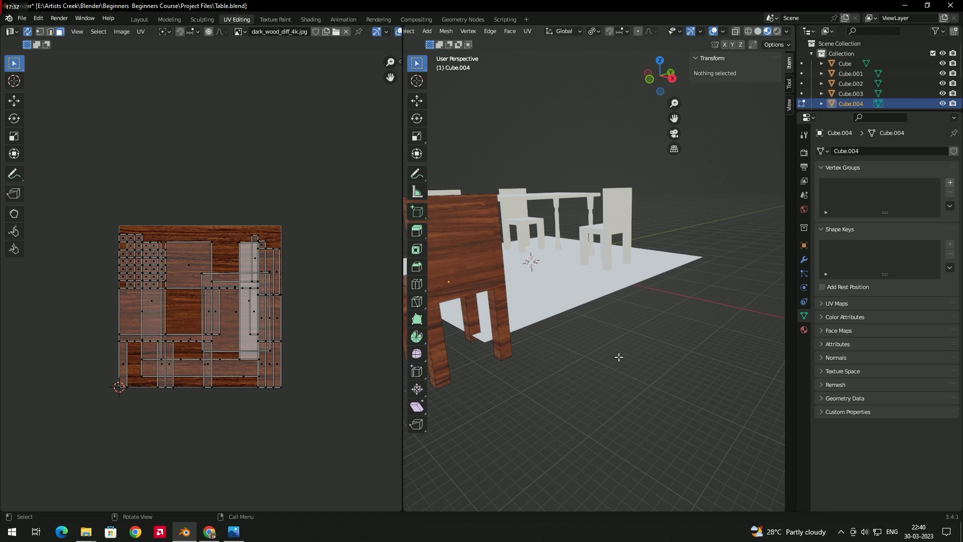
# Try scaling and rotating the UV faces of the chair's rear side, including backrest, seat edge and two legs, and undo the change.
pyautogui.moveTo(619, 357); pyautogui.dragTo(607, 306, button='middle')
pyautogui.click(554, 263)
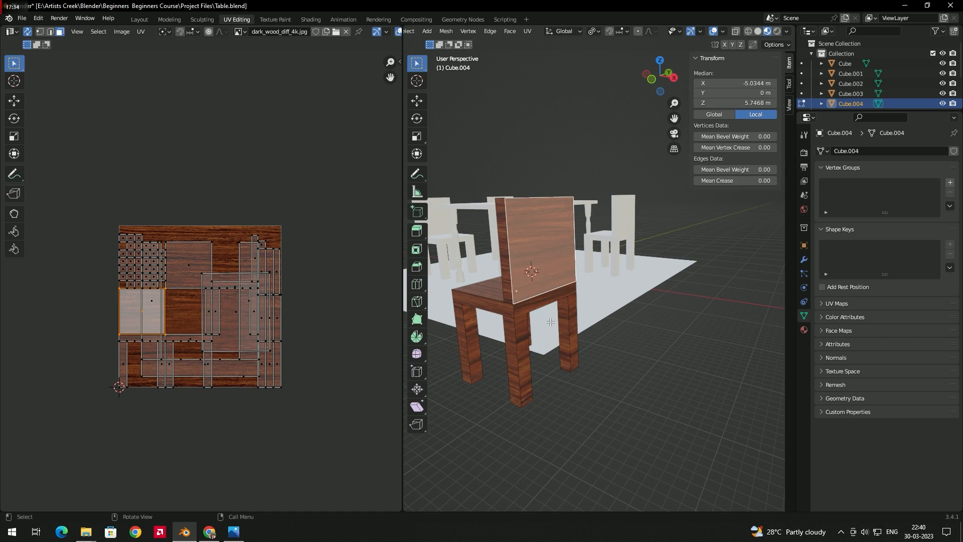
pyautogui.keyDown('shift'); pyautogui.click(520, 366); pyautogui.keyUp('shift')
pyautogui.keyDown('shift'); pyautogui.click(572, 337); pyautogui.keyUp('shift')
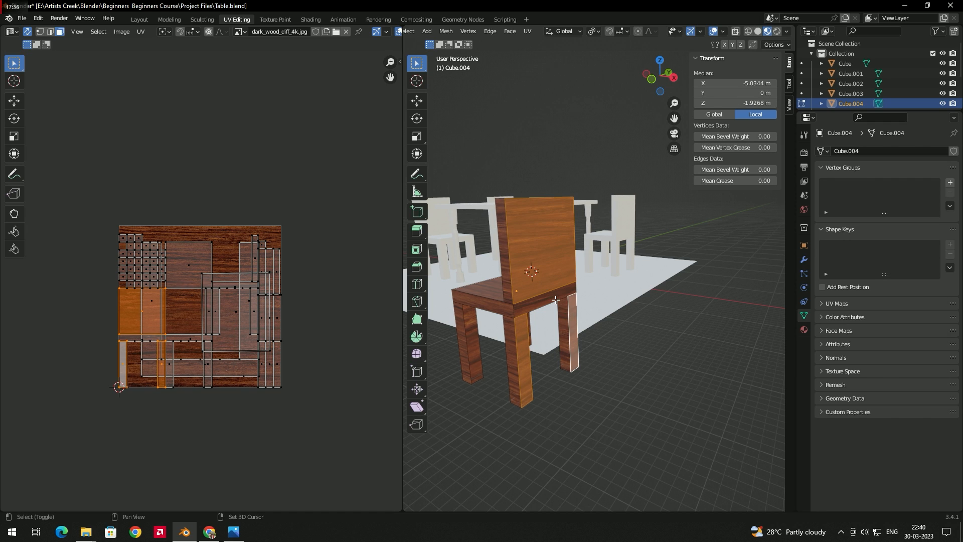
pyautogui.keyDown('shift'); pyautogui.click(550, 300); pyautogui.keyUp('shift')
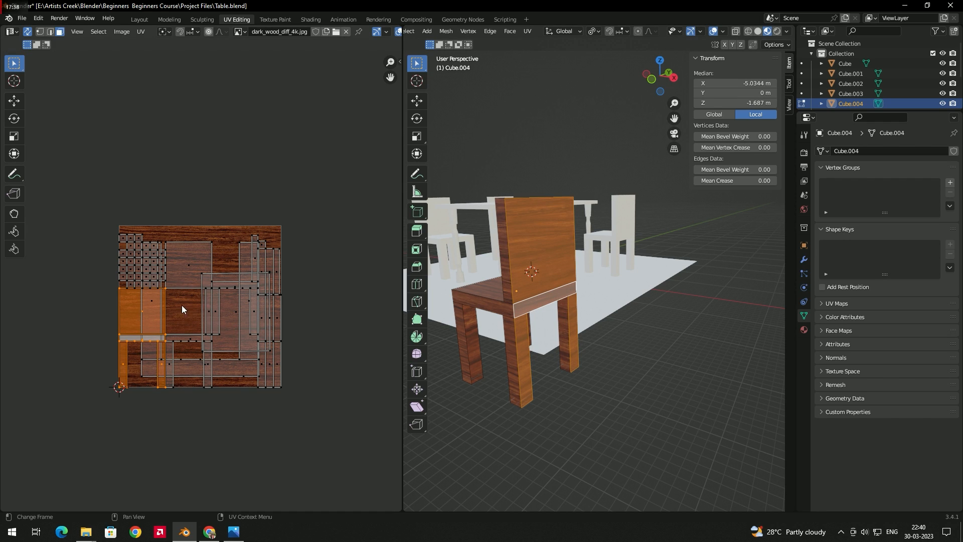
pyautogui.press('s')
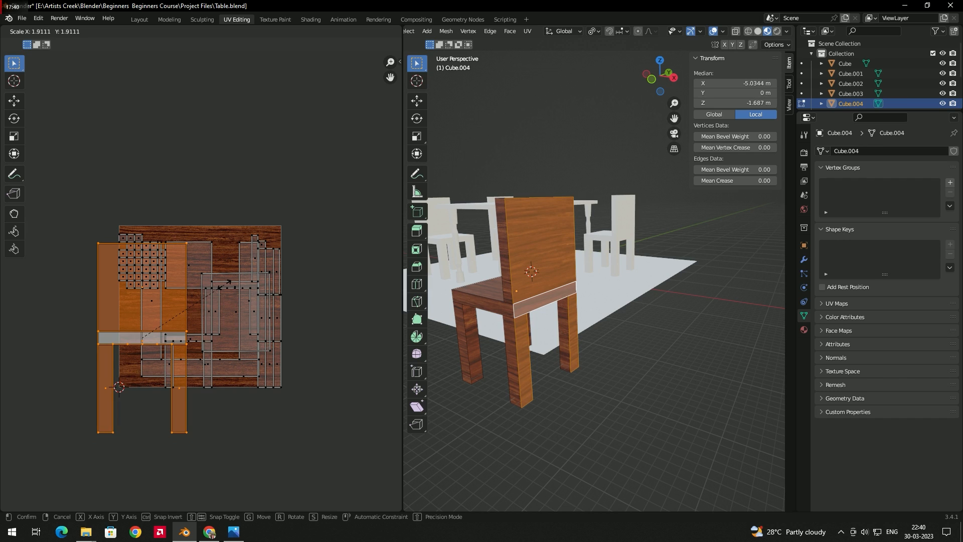
pyautogui.press('r')
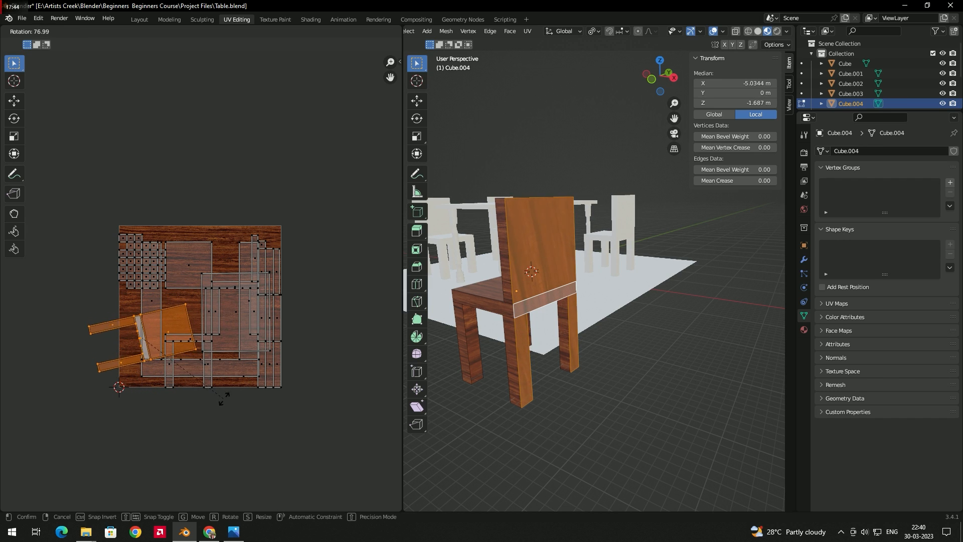
pyautogui.click(271, 332)
pyautogui.hotkey('ctrl', 'z')
pyautogui.click(330, 269)
pyautogui.press('a')
pyautogui.click(315, 257)
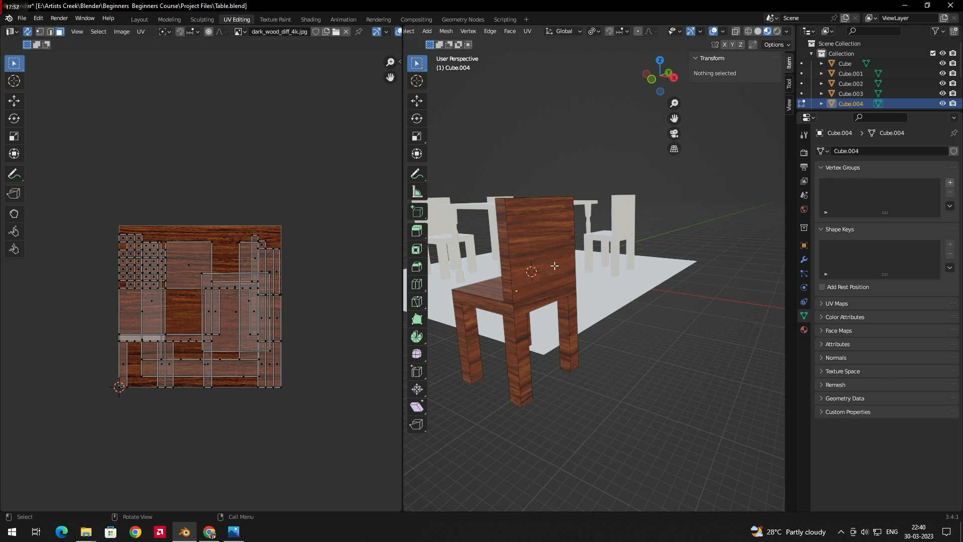
# Switch to the Layout workspace and show the whole table scene in Material Preview shading.
pyautogui.scroll(2, 535, 238)
pyautogui.moveTo(535, 240); pyautogui.dragTo(574, 243, button='middle')
pyautogui.scroll(-4, 555, 256)
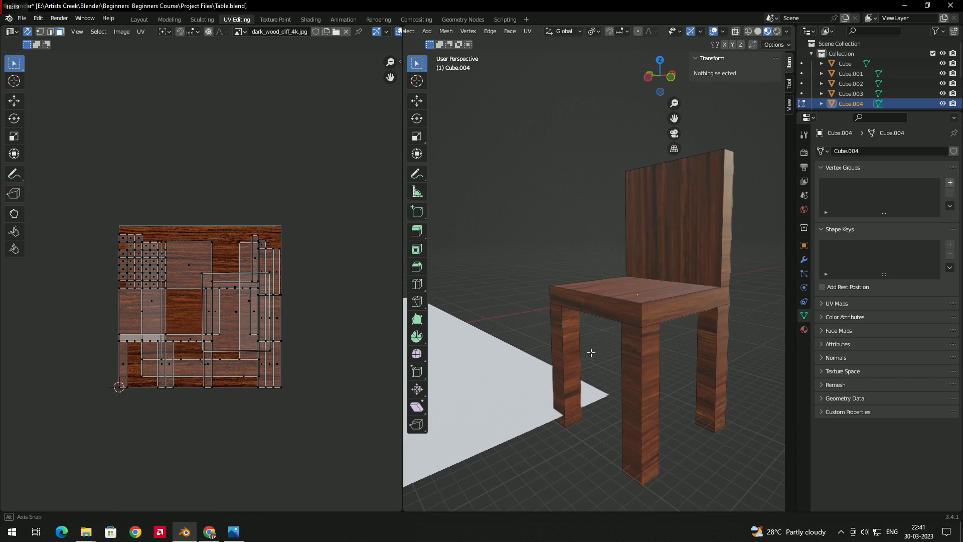
pyautogui.moveTo(591, 353); pyautogui.dragTo(577, 338, button='middle')
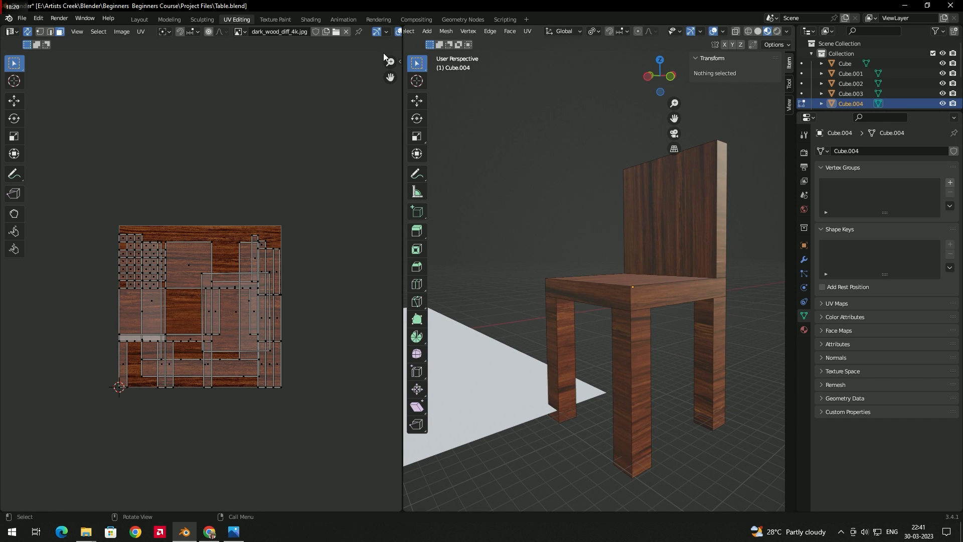
pyautogui.click(143, 21)
pyautogui.moveTo(467, 215); pyautogui.dragTo(579, 258, button='middle')
pyautogui.scroll(-3, 344, 265)
pyautogui.moveTo(344, 265); pyautogui.dragTo(546, 152, button='middle')
pyautogui.click(768, 31)
pyautogui.moveTo(697, 130)
pyautogui.mouseDown(button='middle')
pyautogui.moveTo(622, 225)
pyautogui.moveTo(668, 222)
pyautogui.moveTo(523, 226)
pyautogui.mouseUp(button='middle')
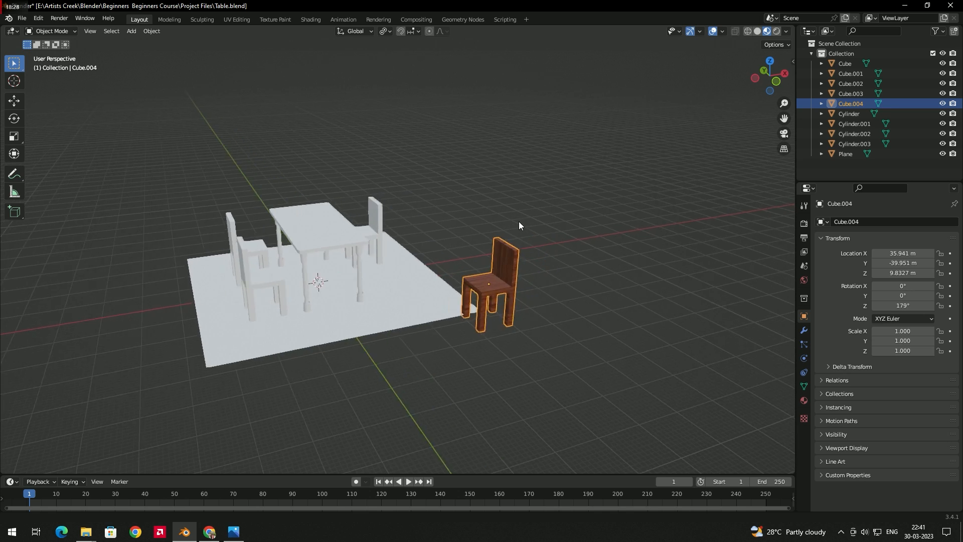
# Compare the wood-textured chair with the plain chair beside the table by selecting each in turn.
pyautogui.scroll(4, 552, 241)
pyautogui.click(737, 302)
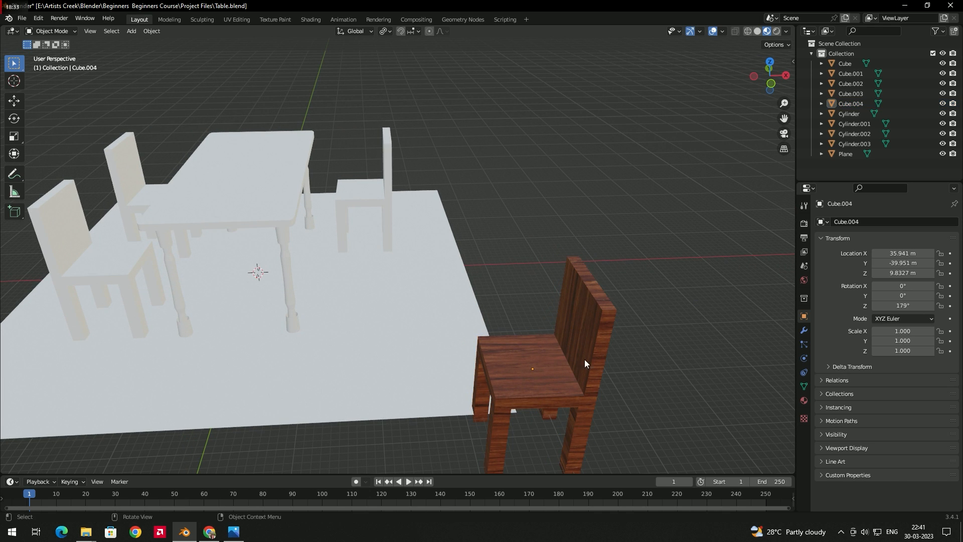
pyautogui.click(528, 374)
pyautogui.moveTo(603, 306); pyautogui.dragTo(588, 285, button='middle')
pyautogui.click(395, 228)
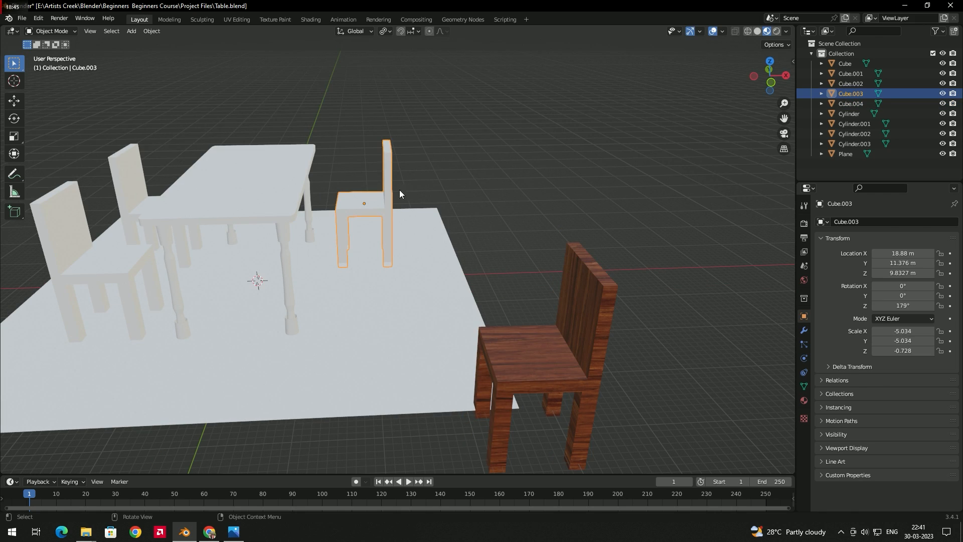
pyautogui.moveTo(390, 190); pyautogui.dragTo(517, 255, button='middle')
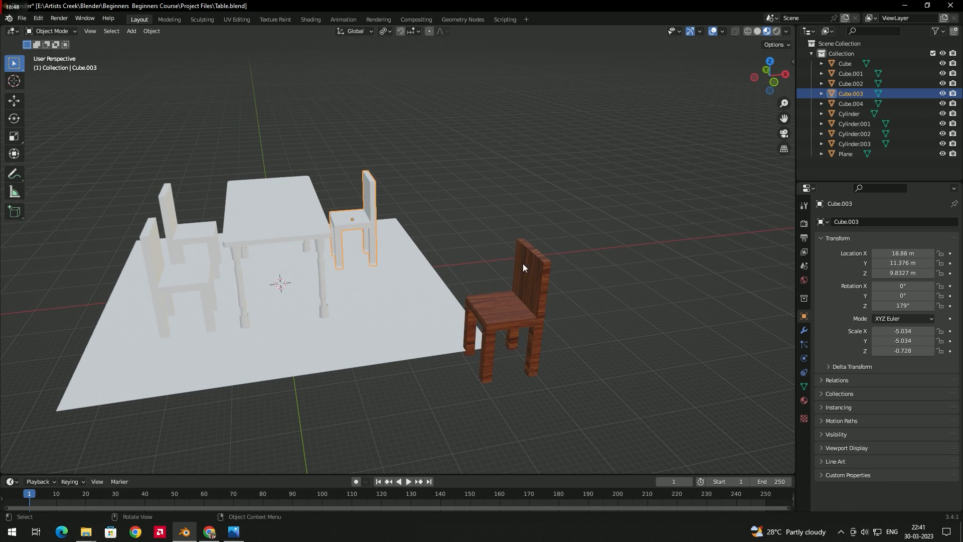
pyautogui.click(465, 211)
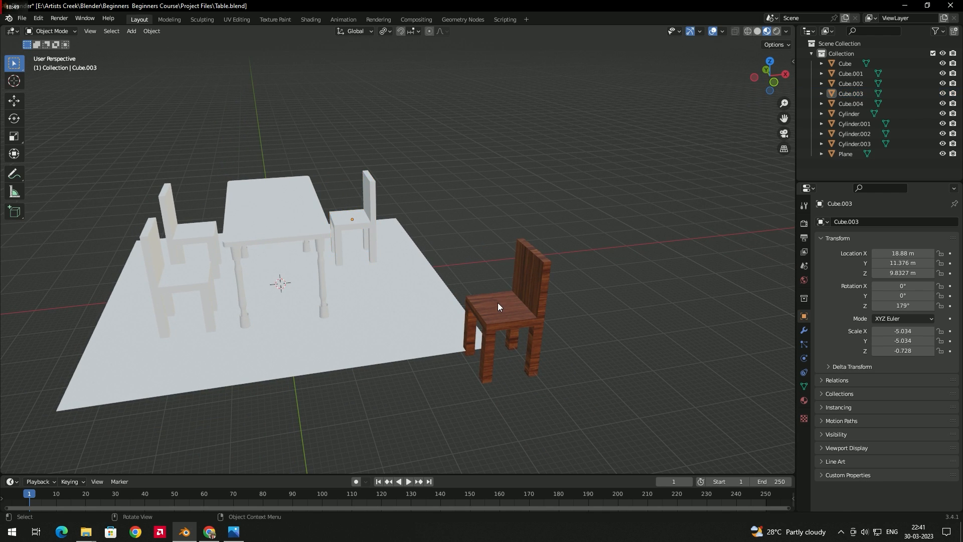
pyautogui.click(498, 302)
pyautogui.click(369, 218)
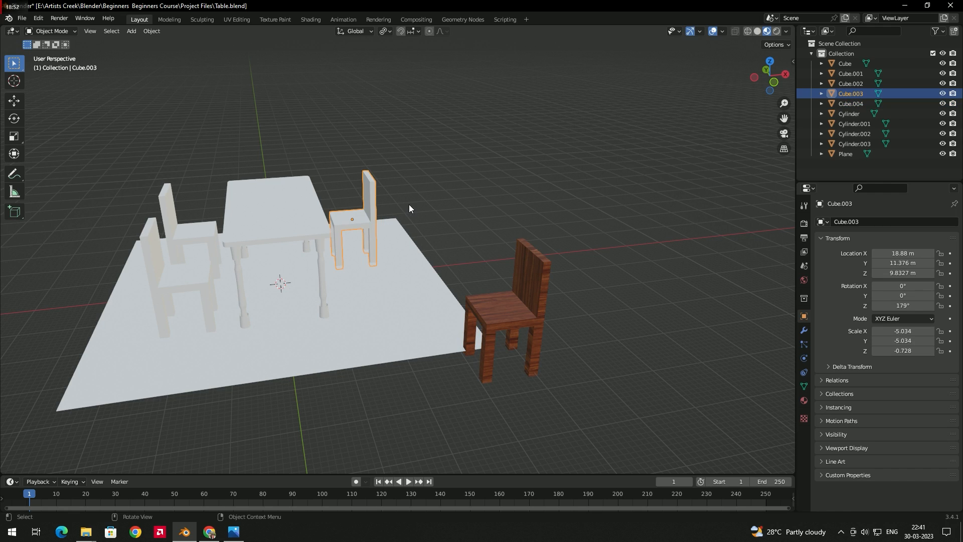
pyautogui.click(448, 210)
pyautogui.click(509, 309)
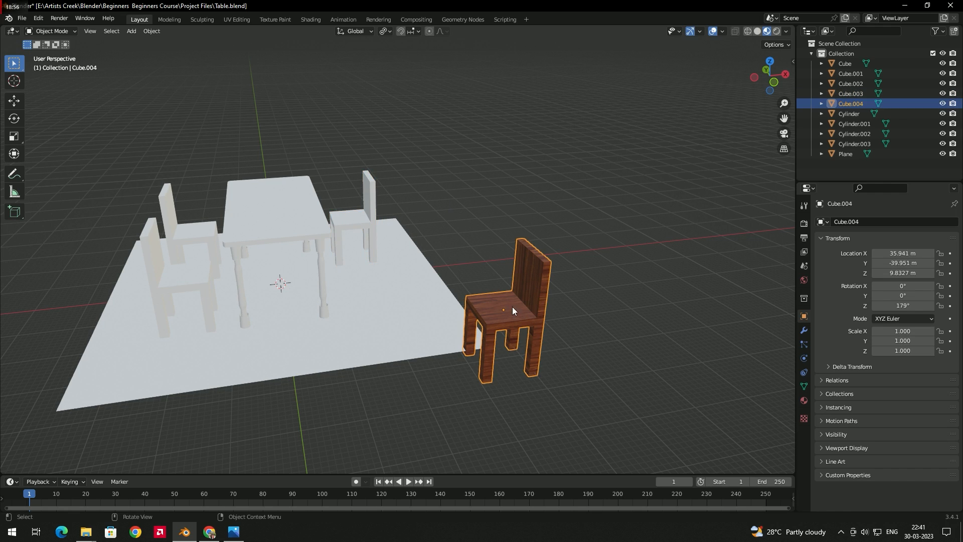
pyautogui.click(409, 216)
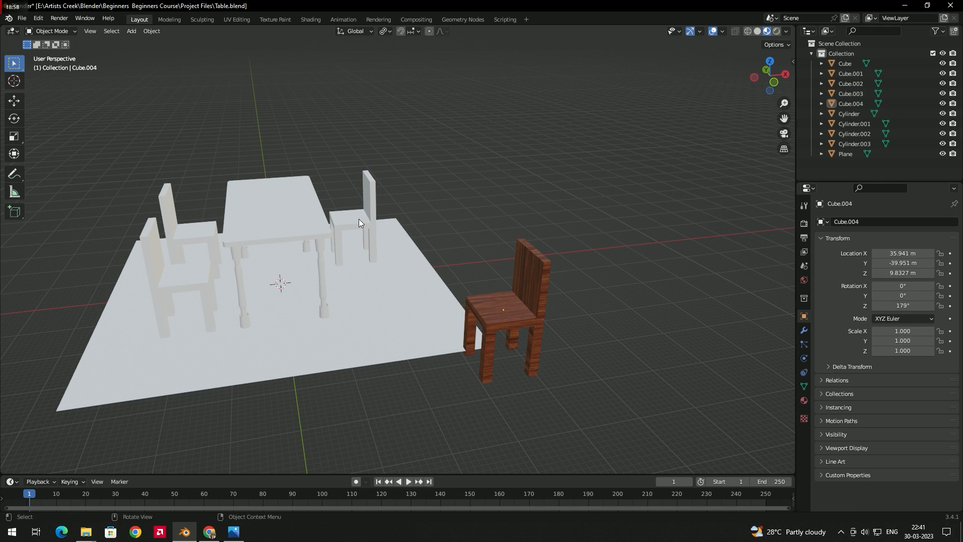
pyautogui.click(359, 219)
pyautogui.click(526, 312)
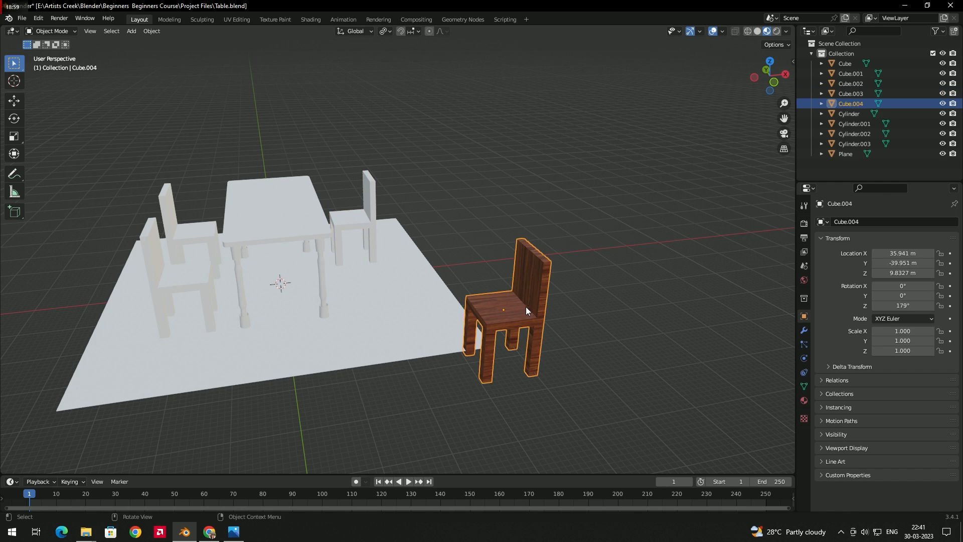
pyautogui.click(451, 227)
pyautogui.click(363, 224)
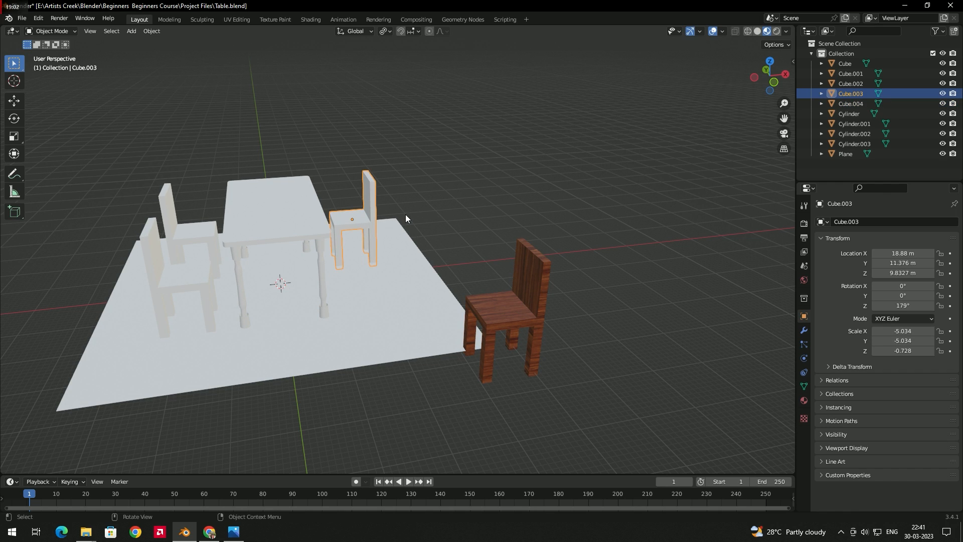
pyautogui.click(449, 196)
pyautogui.click(351, 220)
pyautogui.click(472, 213)
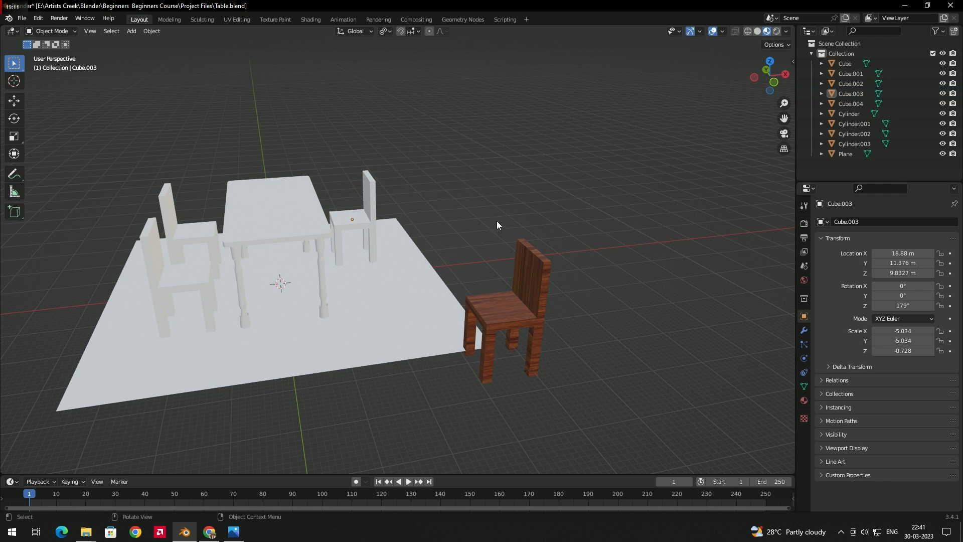
# Display the wooden chair's material nodes in the Shading workspace, with the image texture and Principled BSDF in view.
pyautogui.click(529, 305)
pyautogui.scroll(2, 547, 299)
pyautogui.moveTo(577, 283); pyautogui.dragTo(460, 241, button='middle')
pyautogui.click(459, 252)
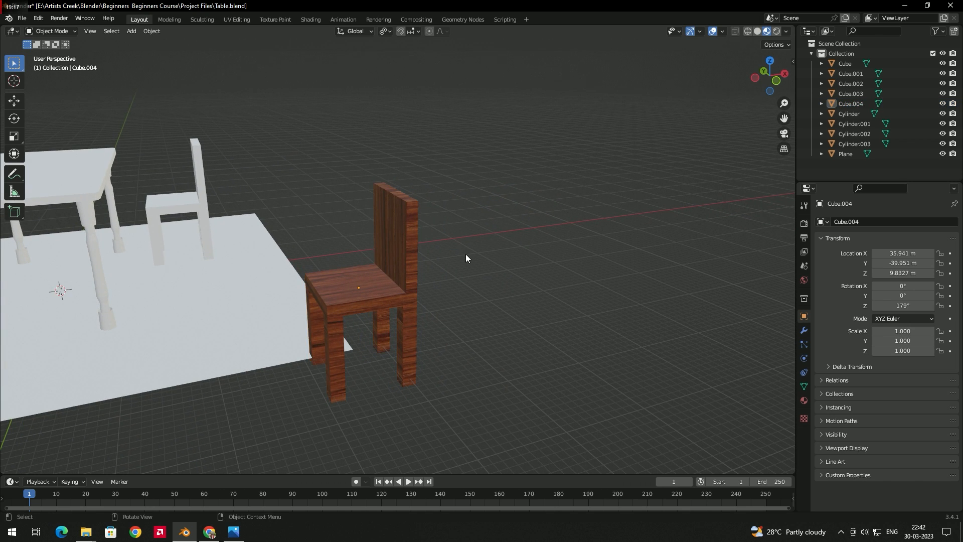
pyautogui.click(401, 295)
pyautogui.click(459, 230)
pyautogui.click(310, 19)
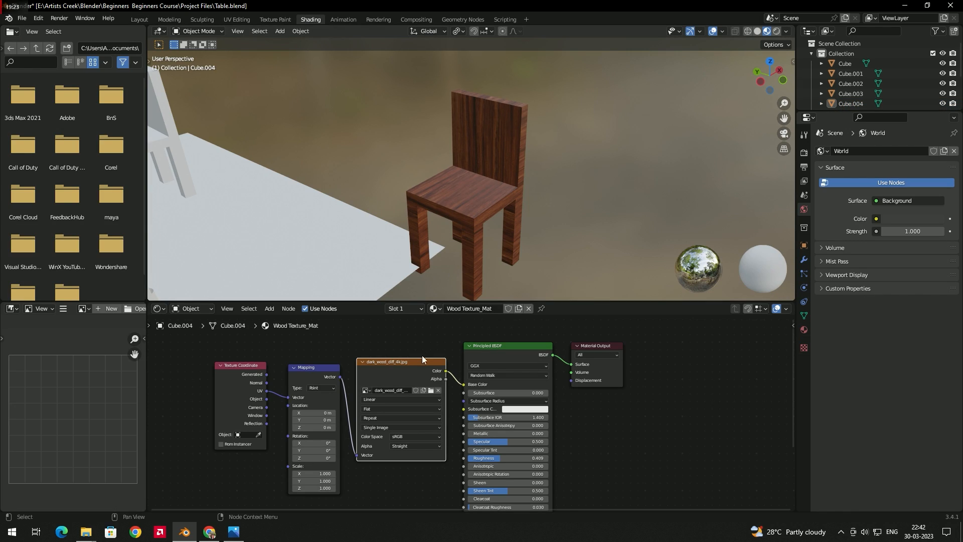
pyautogui.moveTo(400, 371); pyautogui.dragTo(338, 371, button='middle')
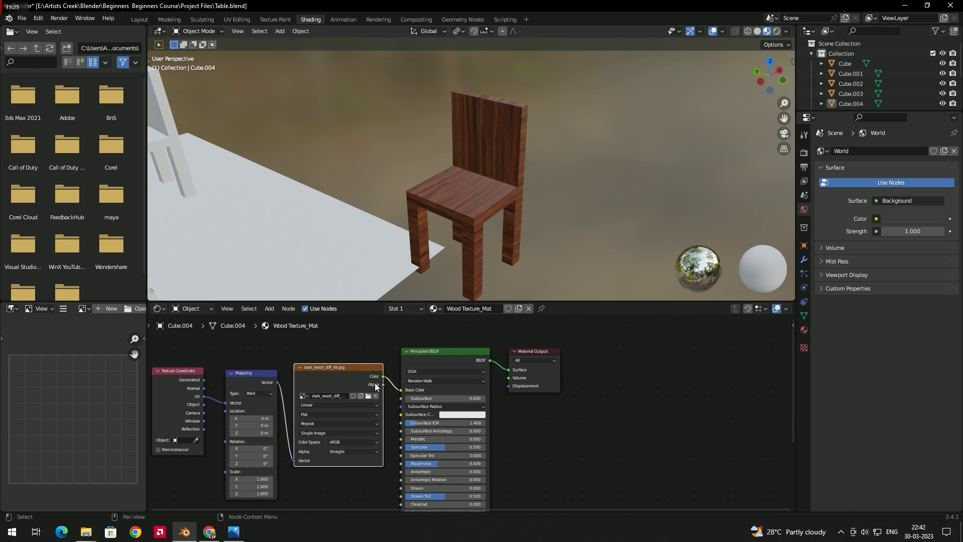
pyautogui.scroll(1, 370, 377)
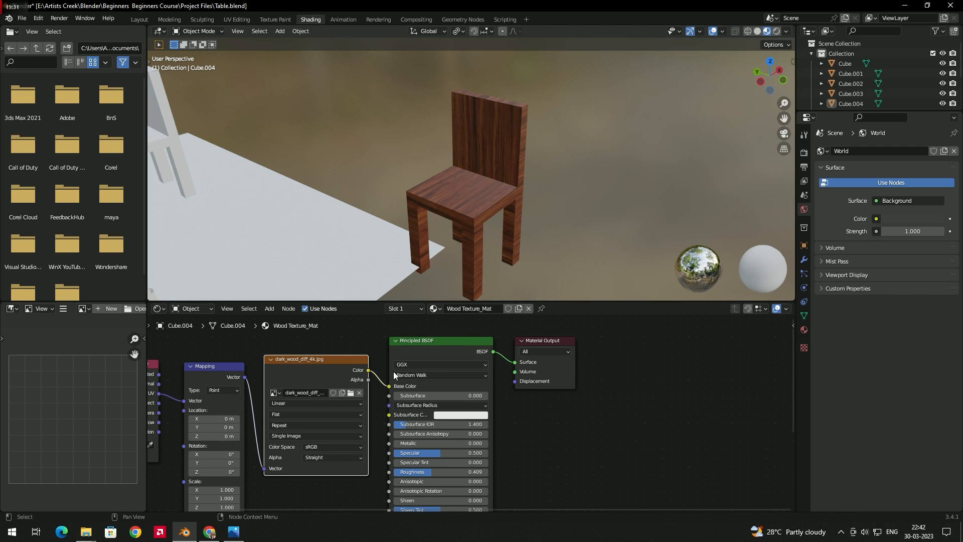
# Try a plain bright green Base Color in place of the wood texture and reconnect the texture's Color output.
pyautogui.click(389, 389)
pyautogui.moveTo(389, 391); pyautogui.dragTo(380, 370)
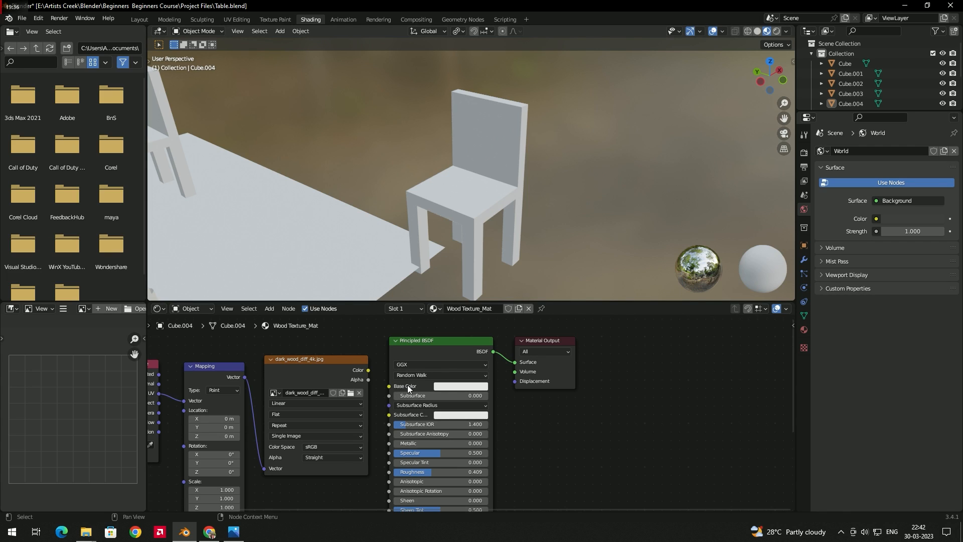
pyautogui.click(456, 387)
pyautogui.moveTo(486, 306)
pyautogui.mouseDown()
pyautogui.moveTo(466, 326)
pyautogui.moveTo(444, 314)
pyautogui.moveTo(440, 281)
pyautogui.mouseUp()
pyautogui.moveTo(481, 227); pyautogui.dragTo(481, 179, button='middle')
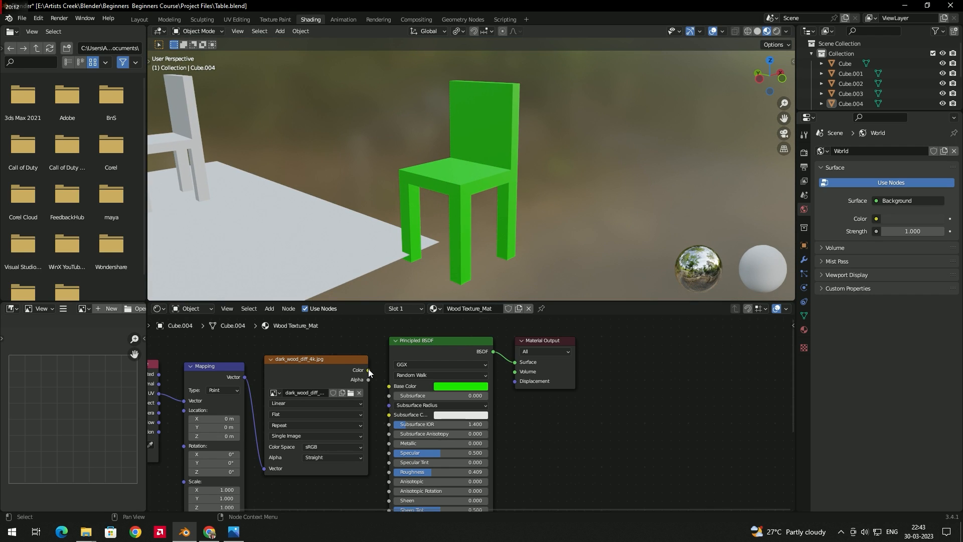
pyautogui.moveTo(368, 370); pyautogui.dragTo(390, 386)
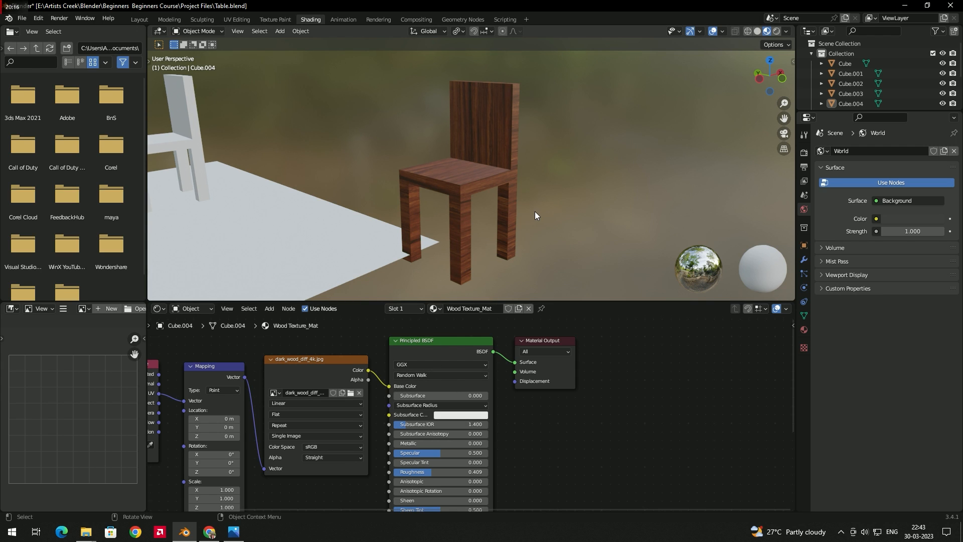
# Examine the wood surface of the chair up close together with the Principled BSDF settings.
pyautogui.moveTo(537, 212); pyautogui.dragTo(517, 226, button='middle')
pyautogui.scroll(3, 483, 194)
pyautogui.moveTo(483, 194); pyautogui.dragTo(506, 200, button='middle')
pyautogui.scroll(-4, 541, 191)
pyautogui.scroll(-2, 620, 401)
pyautogui.moveTo(514, 434); pyautogui.dragTo(497, 419, button='middle')
pyautogui.scroll(3, 489, 438)
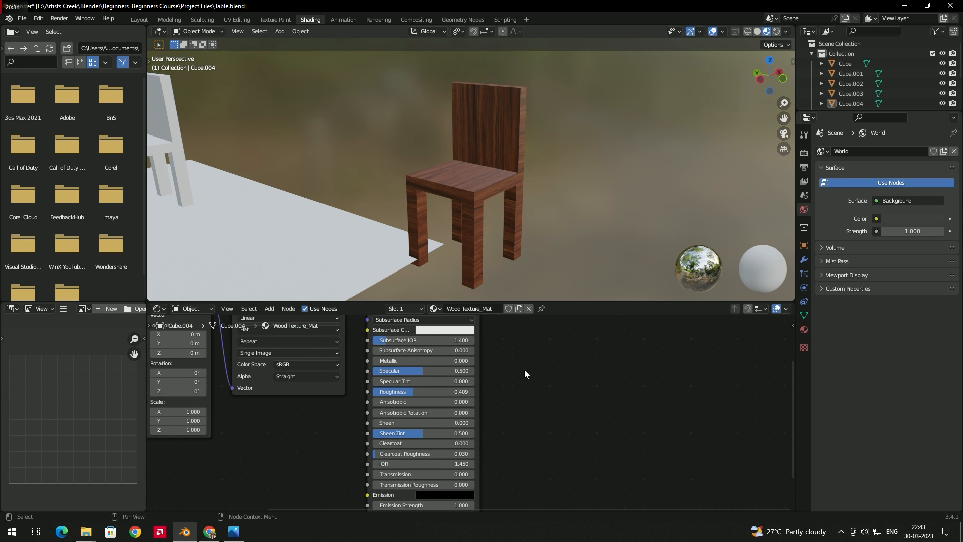
pyautogui.moveTo(528, 367); pyautogui.dragTo(515, 385, button='middle')
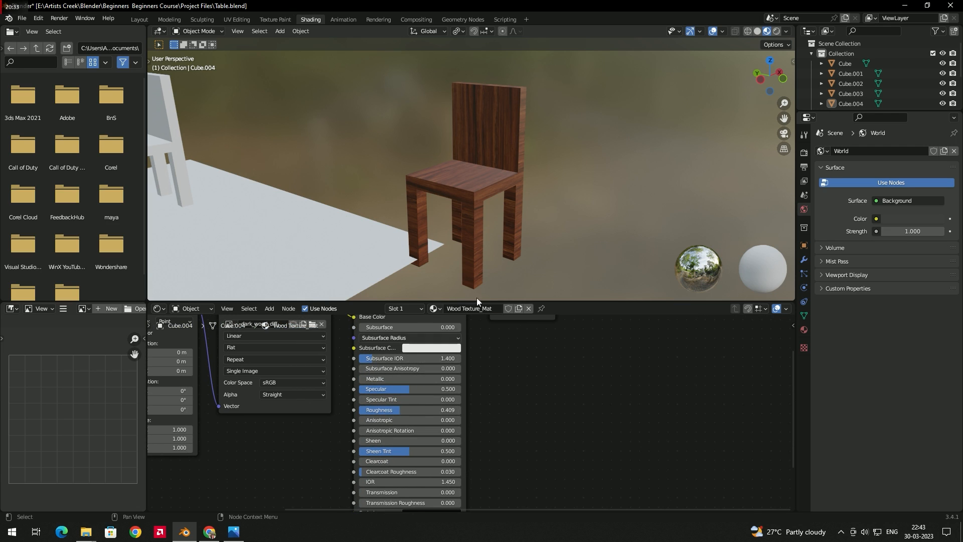
pyautogui.scroll(5, 505, 196)
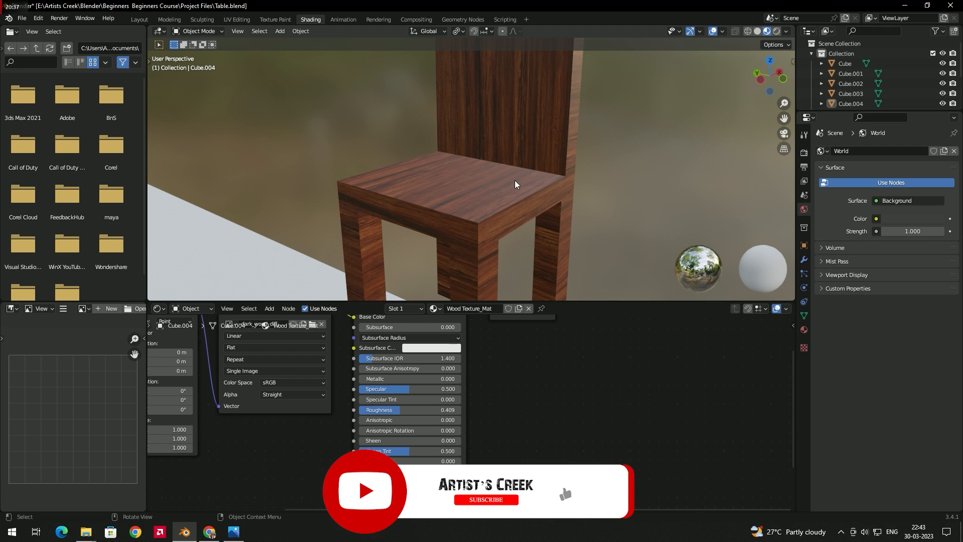
pyautogui.scroll(-5, 507, 186)
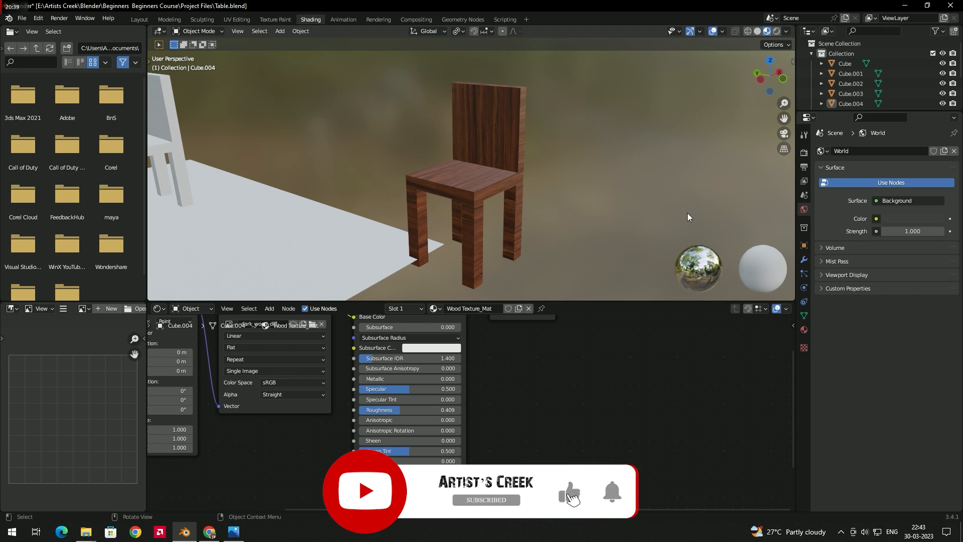